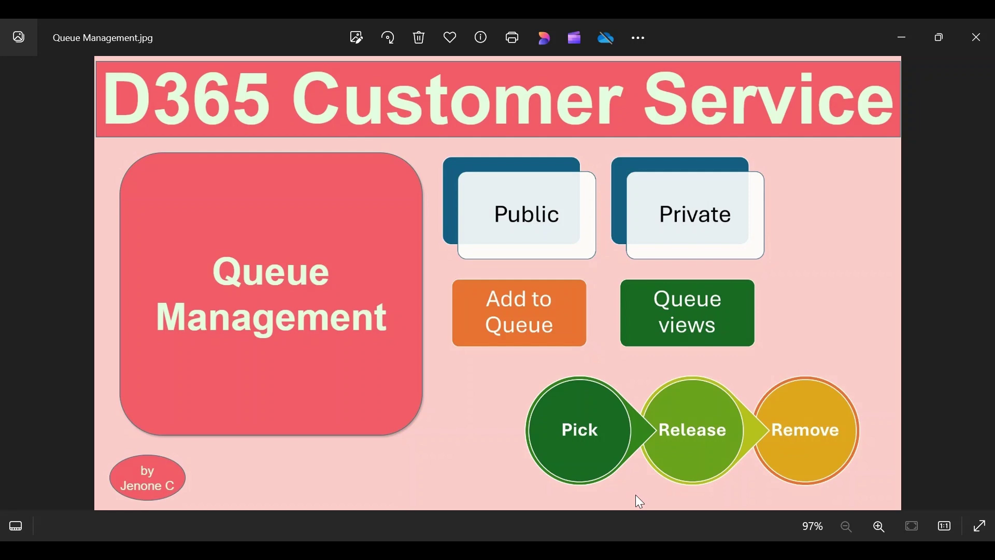
Step: Switch to the Customer Service admin center and open the management list of basic queues
{"action": "key", "text": "alt+Tab"}
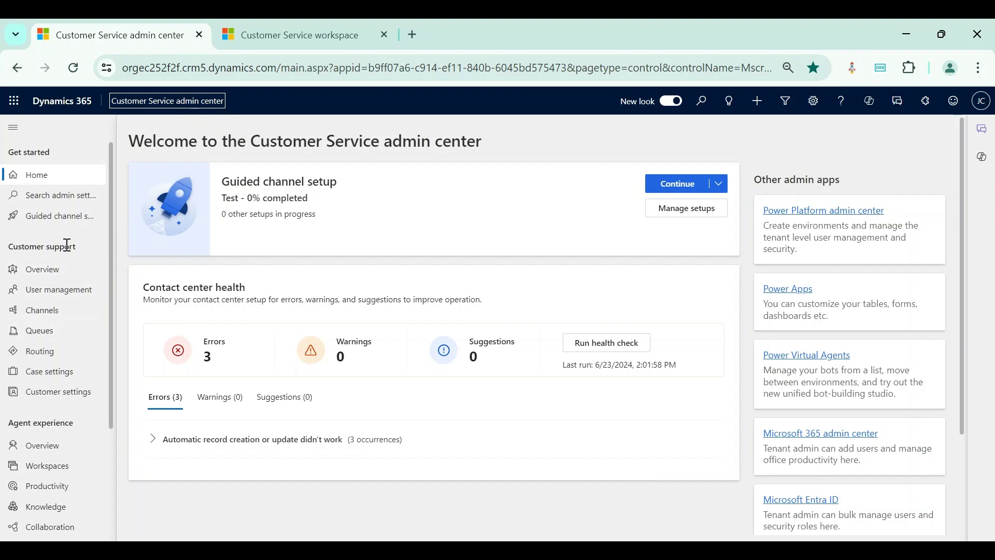
{"action": "left_click", "coordinate": [55, 334]}
{"action": "left_click", "coordinate": [55, 334]}
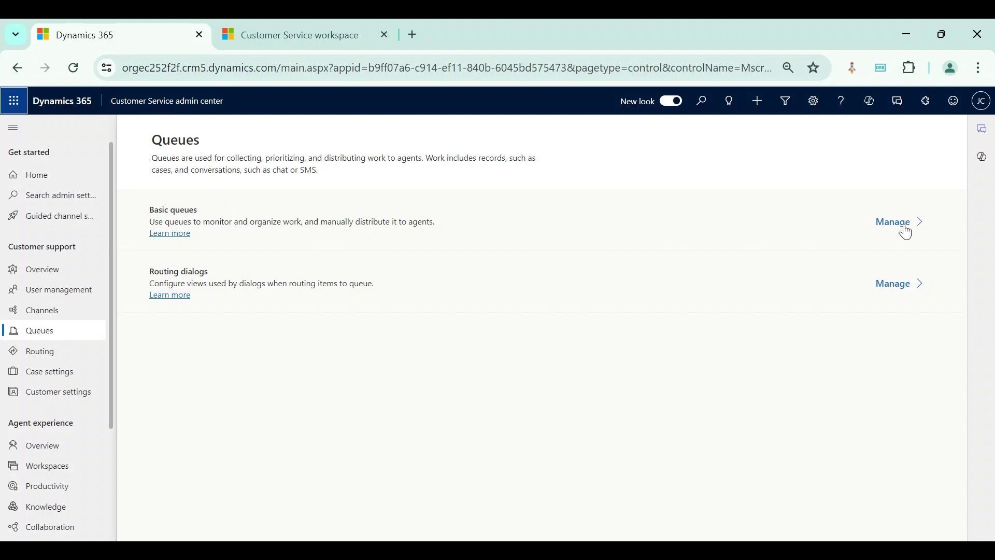
{"action": "left_click", "coordinate": [906, 228]}
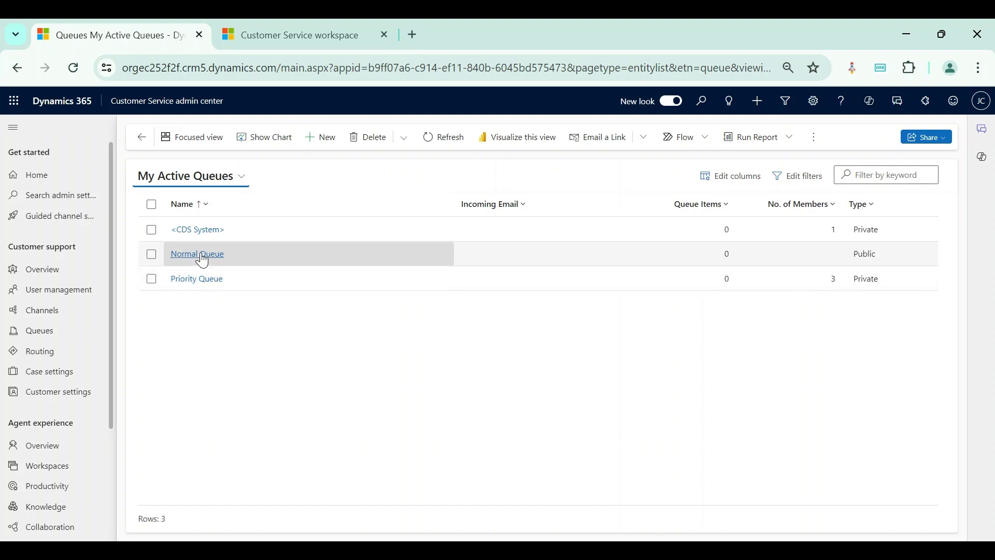
Step: Open the Priority Queue record, view the choices available for its Type, and return to the queue list
{"action": "left_click", "coordinate": [198, 278]}
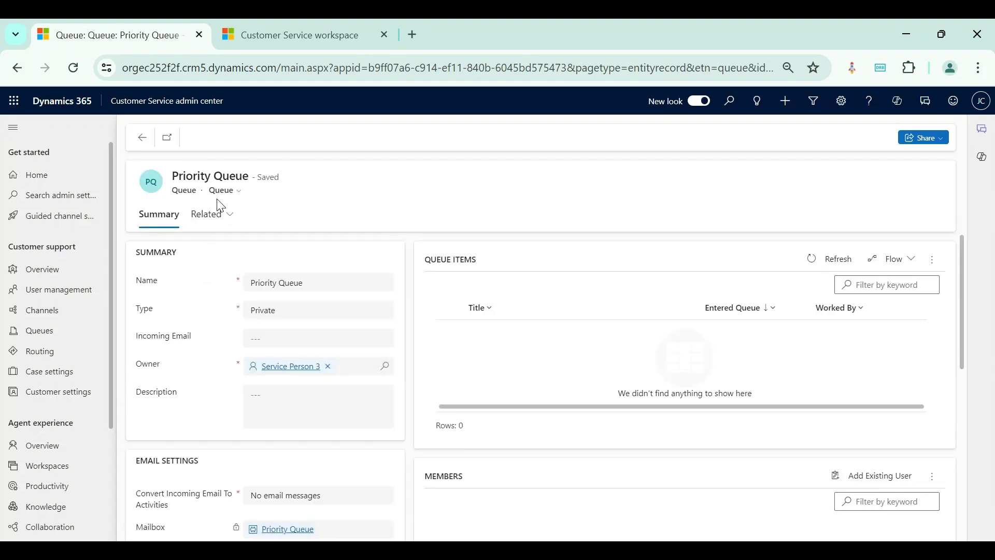
{"action": "double_click", "coordinate": [148, 309]}
{"action": "left_click", "coordinate": [269, 315]}
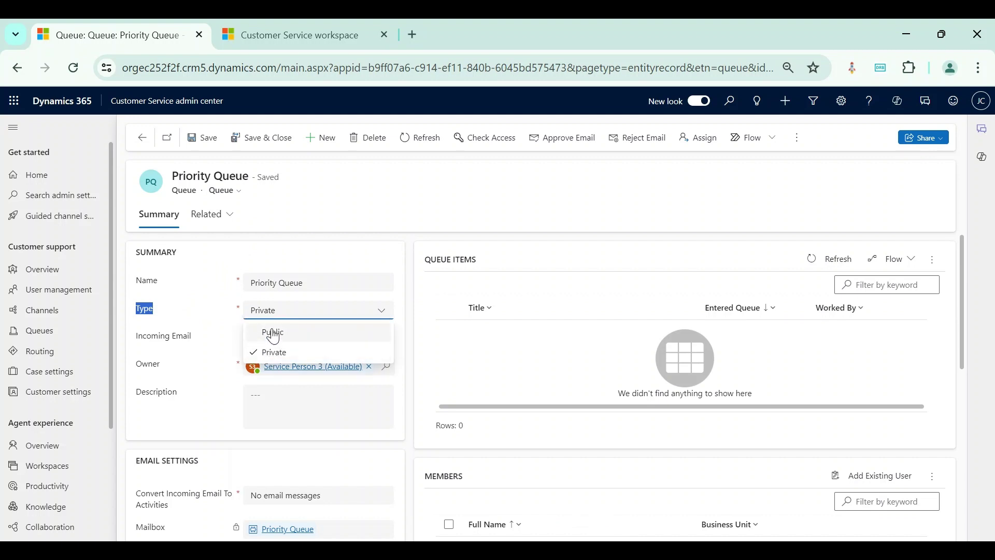
{"action": "left_click", "coordinate": [213, 318]}
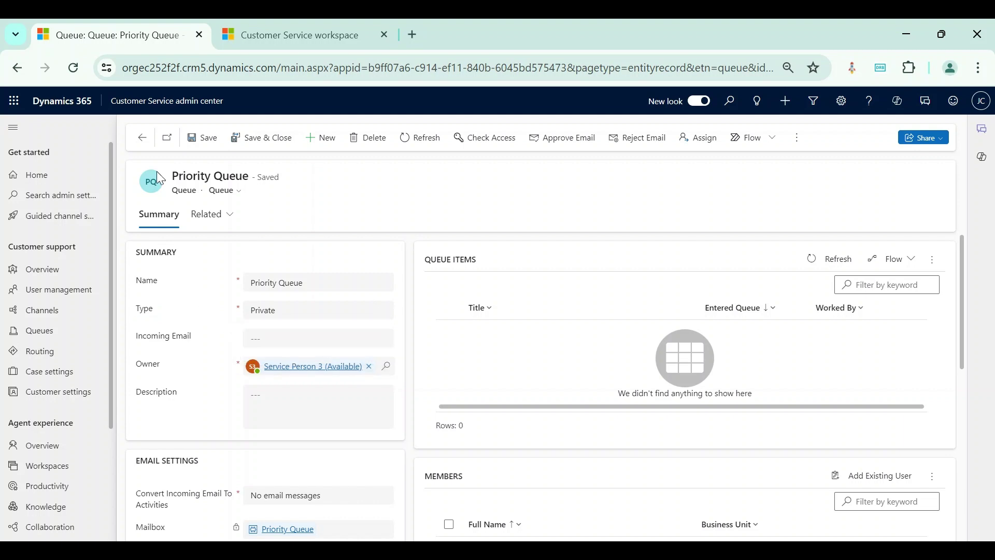
{"action": "left_click", "coordinate": [142, 137]}
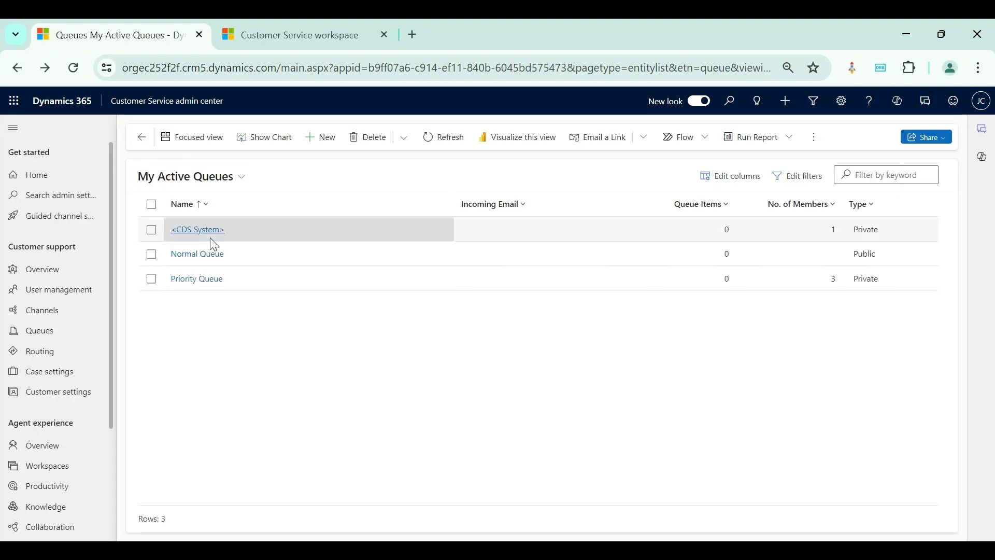
Step: Open the Normal Queue record, look through its summary and sections, and return to the queue list
{"action": "left_click", "coordinate": [206, 254]}
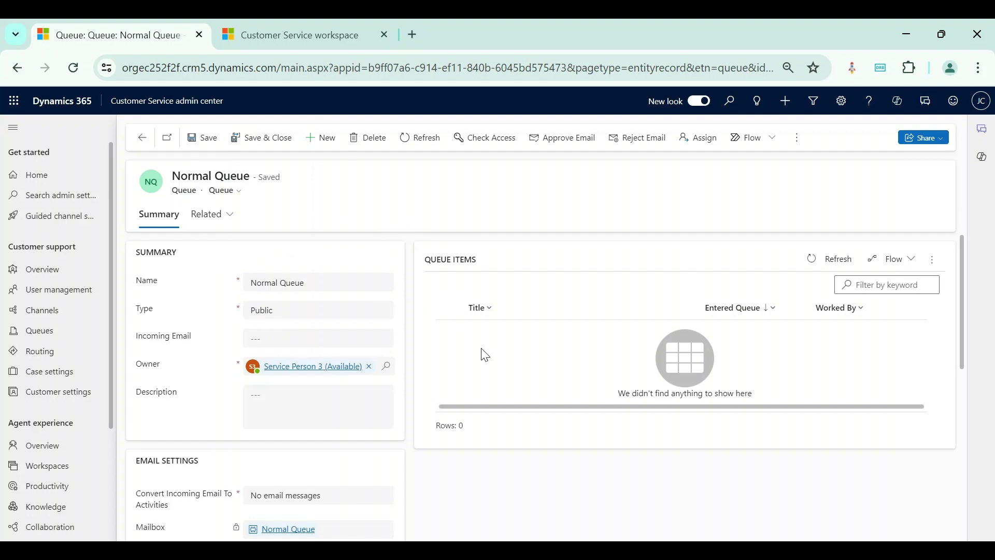
{"action": "scroll", "coordinate": [496, 474], "scroll_direction": "down", "scroll_amount": 3}
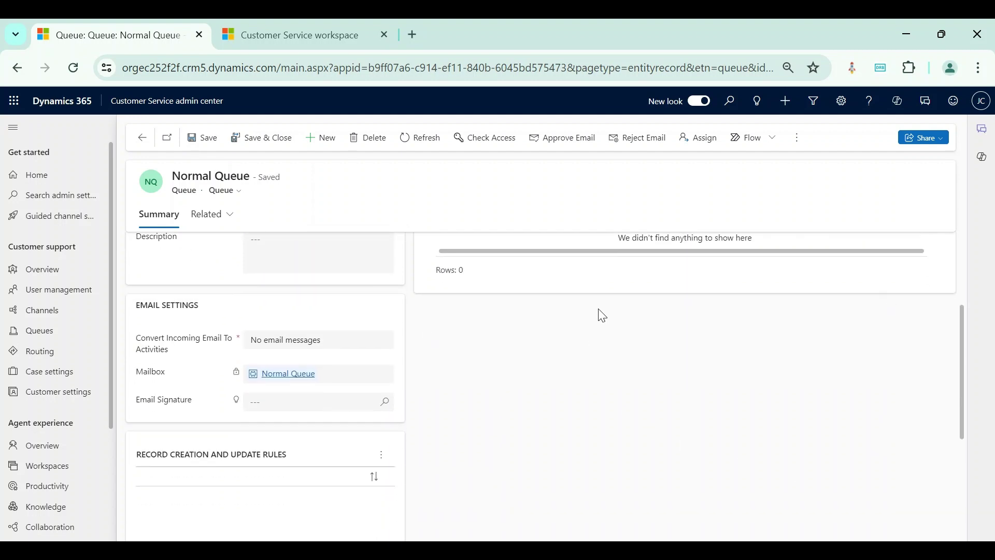
{"action": "scroll", "coordinate": [703, 330], "scroll_direction": "up", "scroll_amount": 3}
{"action": "left_click", "coordinate": [144, 144]}
Step: Examine the Priority Queue's Type and Members list, and return to the queue list
{"action": "left_click", "coordinate": [200, 286]}
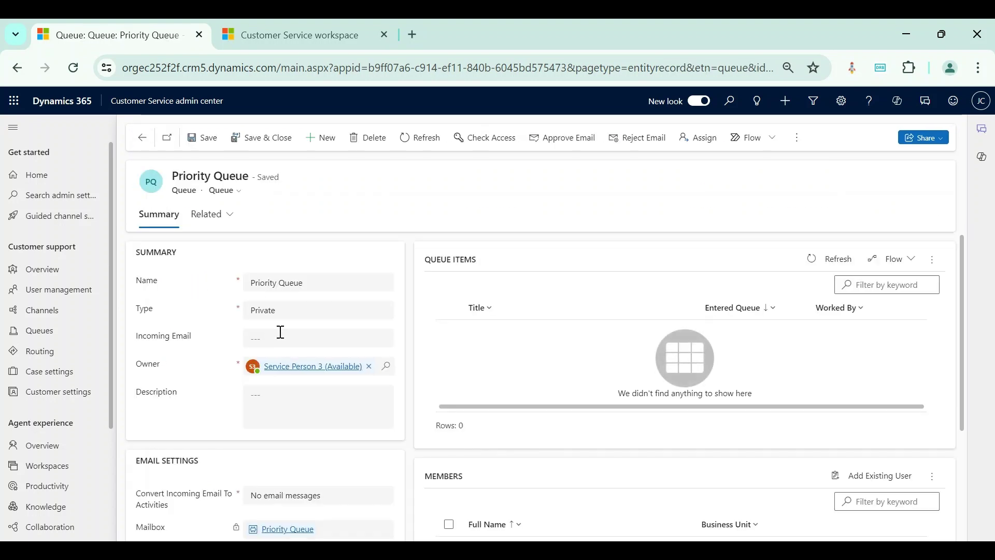
{"action": "scroll", "coordinate": [560, 457], "scroll_direction": "down", "scroll_amount": 2}
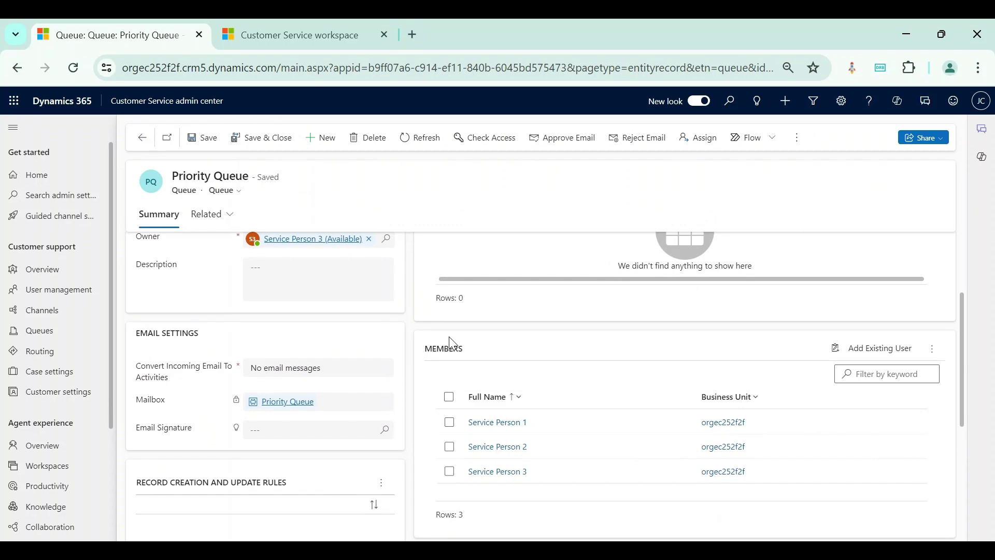
{"action": "scroll", "coordinate": [358, 331], "scroll_direction": "up", "scroll_amount": 2}
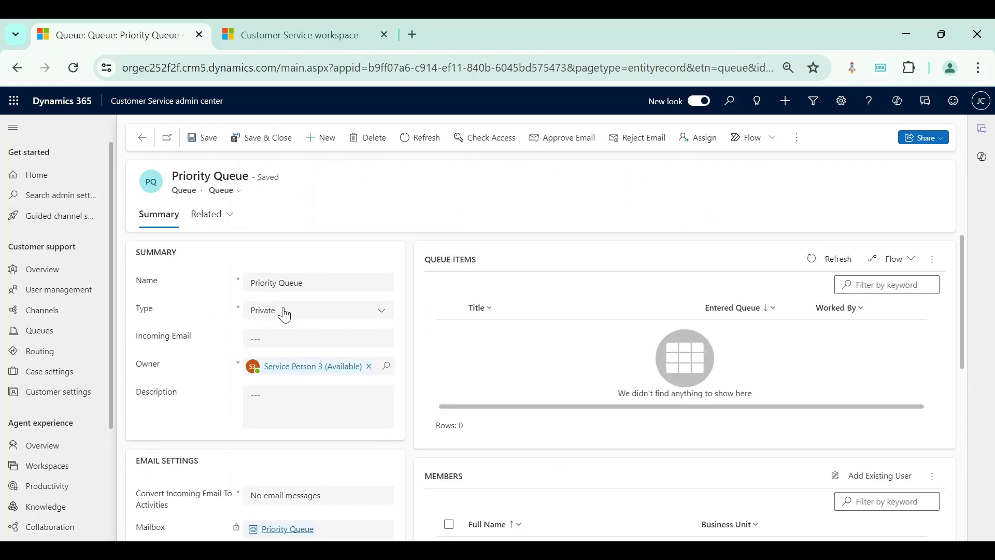
{"action": "scroll", "coordinate": [528, 415], "scroll_direction": "down", "scroll_amount": 2}
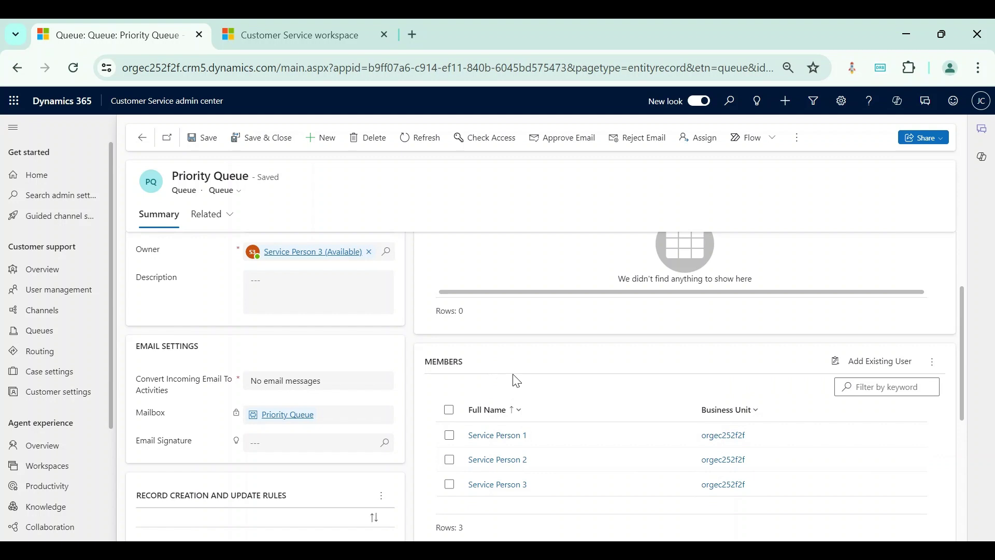
{"action": "left_click", "coordinate": [142, 137]}
Step: Check whether the Normal Queue record has a Members section for comparison, and return to the queue list
{"action": "left_click", "coordinate": [196, 257]}
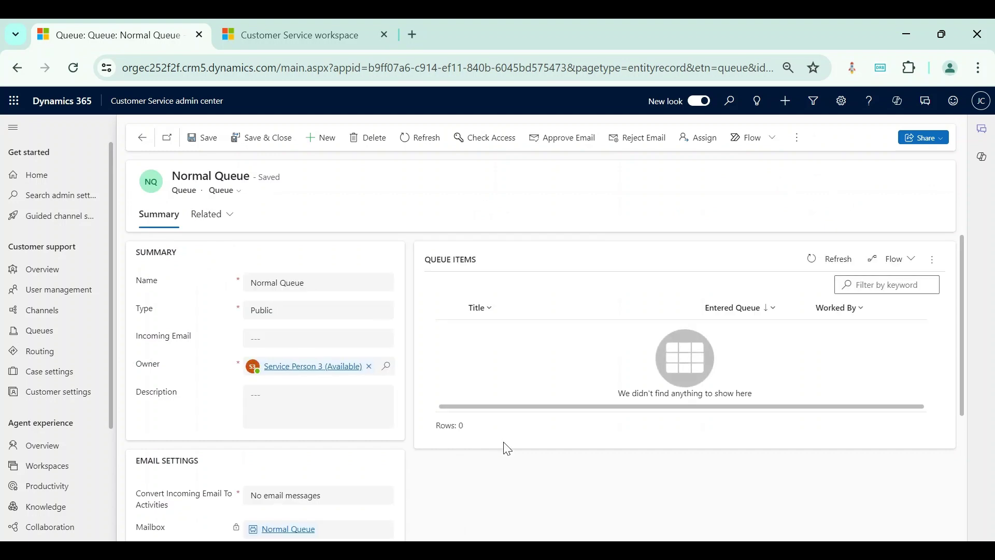
{"action": "scroll", "coordinate": [505, 449], "scroll_direction": "down", "scroll_amount": 2}
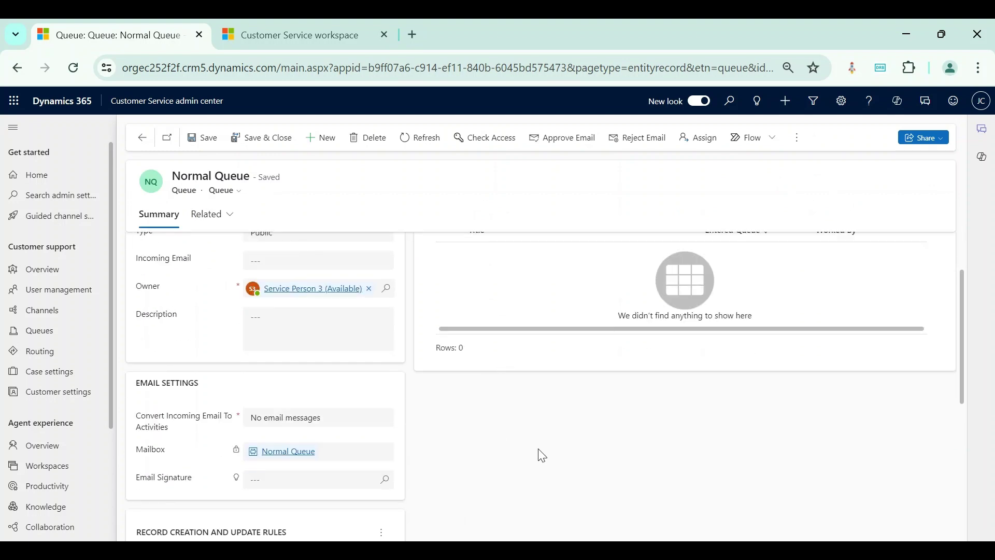
{"action": "scroll", "coordinate": [542, 455], "scroll_direction": "up", "scroll_amount": 2}
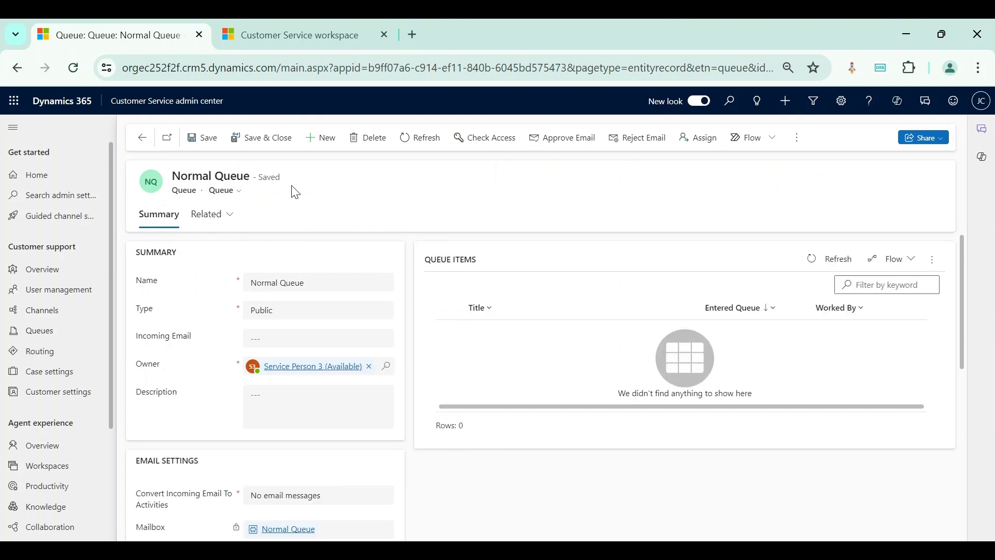
{"action": "left_click", "coordinate": [144, 138]}
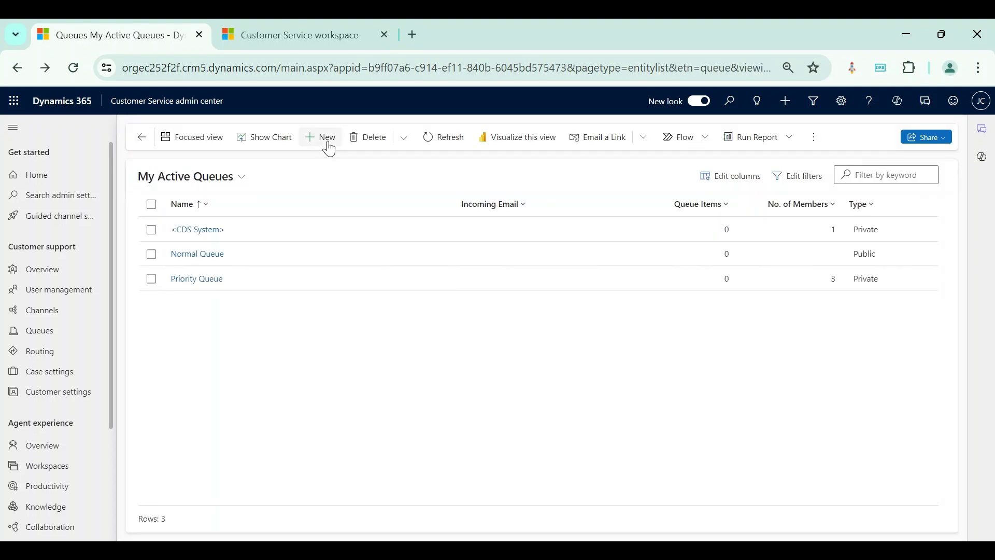
Step: Open a blank new queue form, view its Type choices, and return to the queue list without saving
{"action": "left_click", "coordinate": [328, 142]}
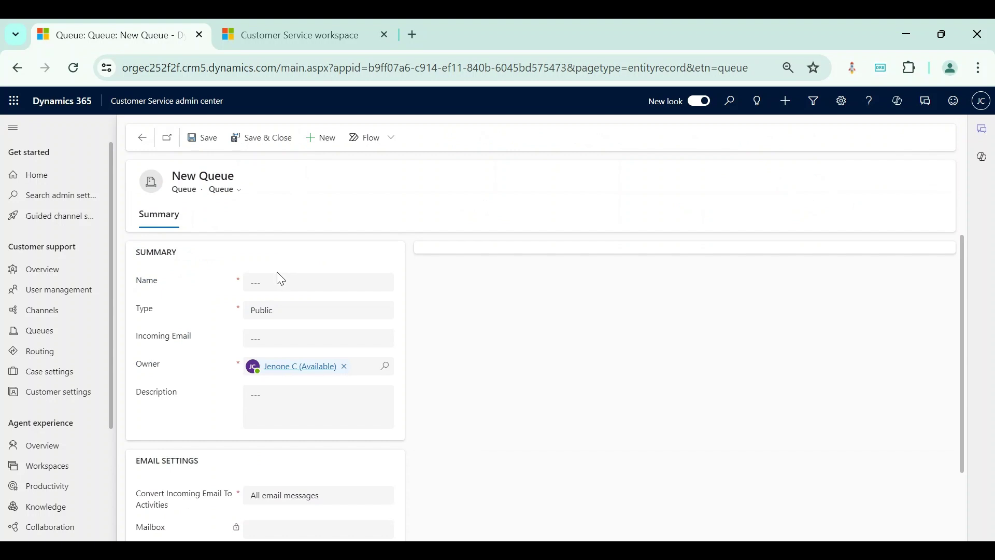
{"action": "left_click", "coordinate": [261, 286]}
{"action": "left_click", "coordinate": [281, 317]}
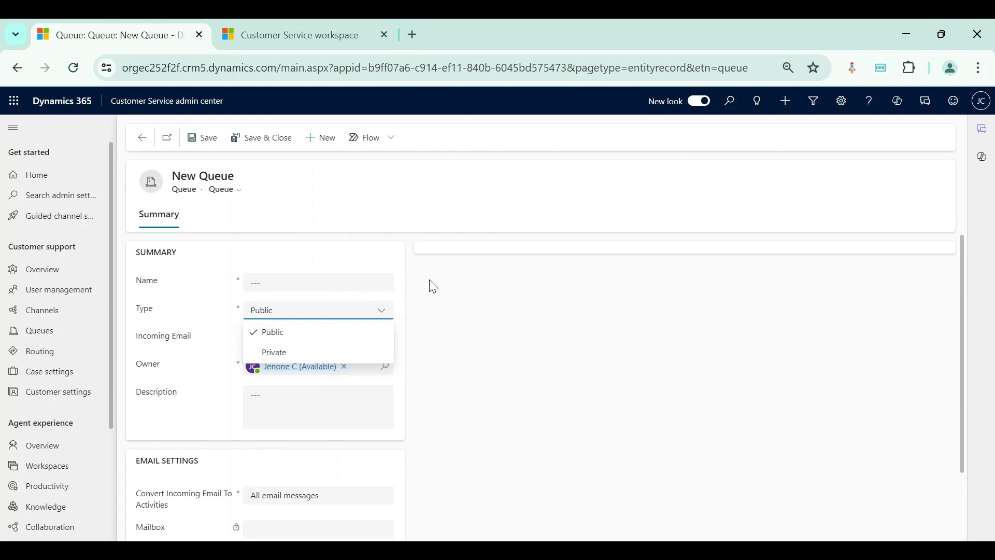
{"action": "left_click", "coordinate": [134, 141]}
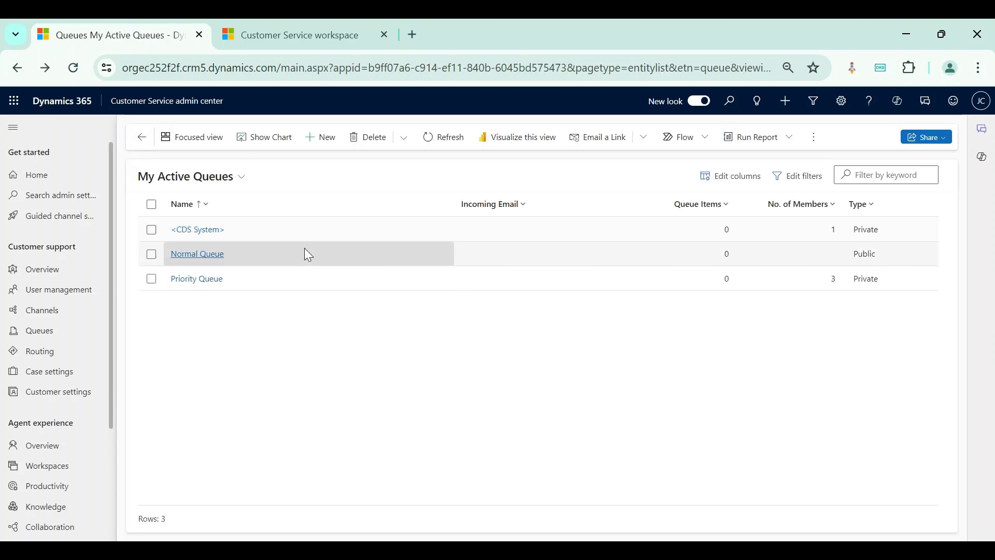
Step: View the Priority Queue's summary and queue items, and return to the queue list
{"action": "left_click", "coordinate": [197, 278]}
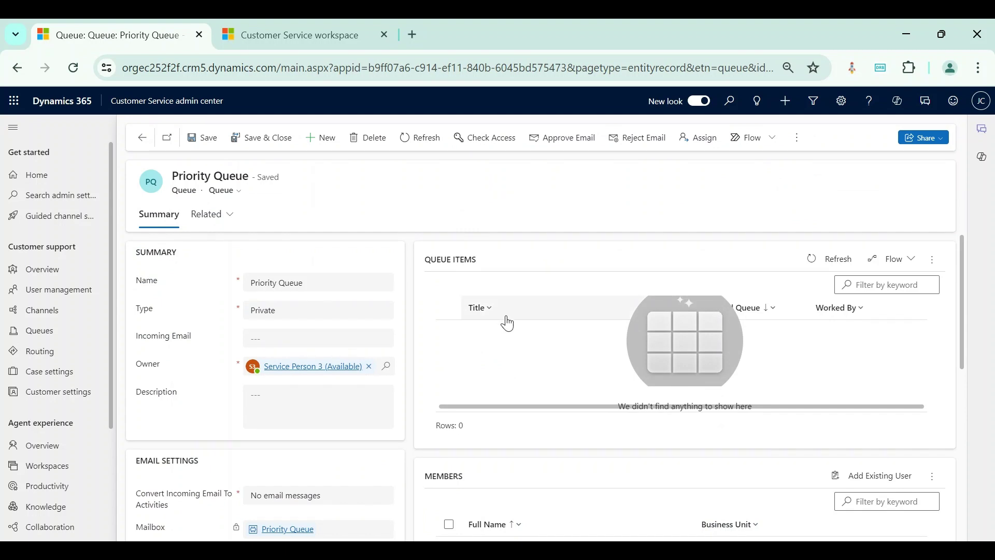
{"action": "left_click", "coordinate": [144, 138]}
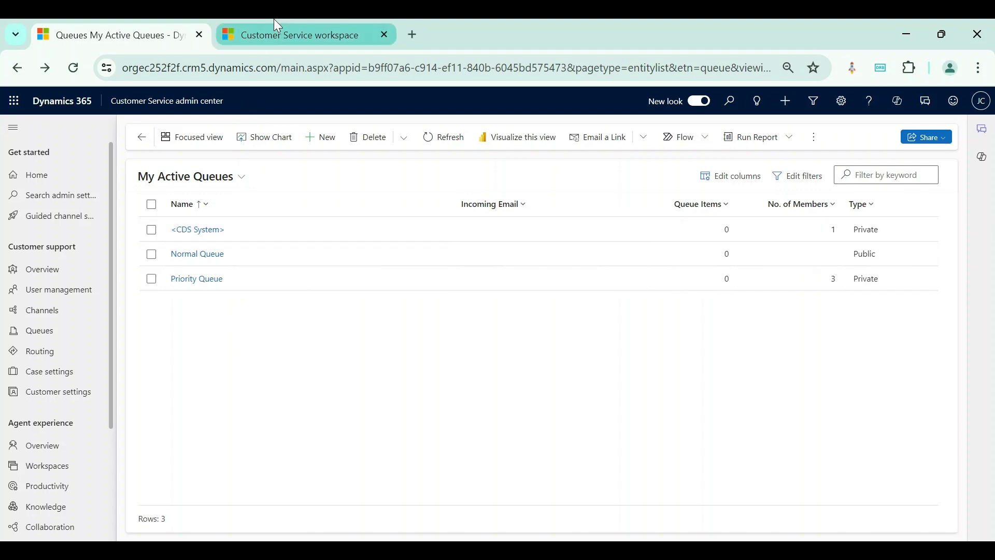
Step: Switch to the Customer Service workspace and open the list of cases
{"action": "left_click", "coordinate": [285, 29]}
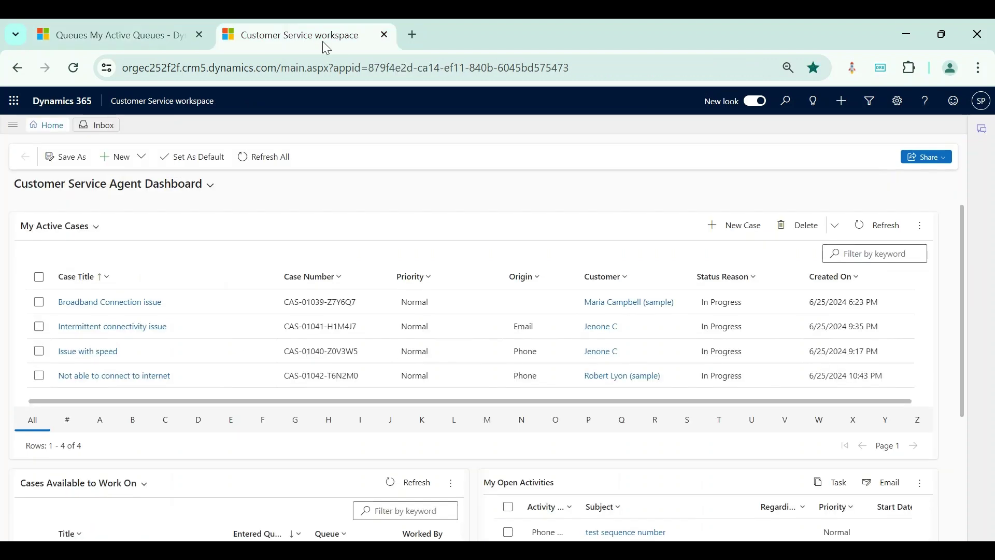
{"action": "left_click", "coordinate": [8, 130]}
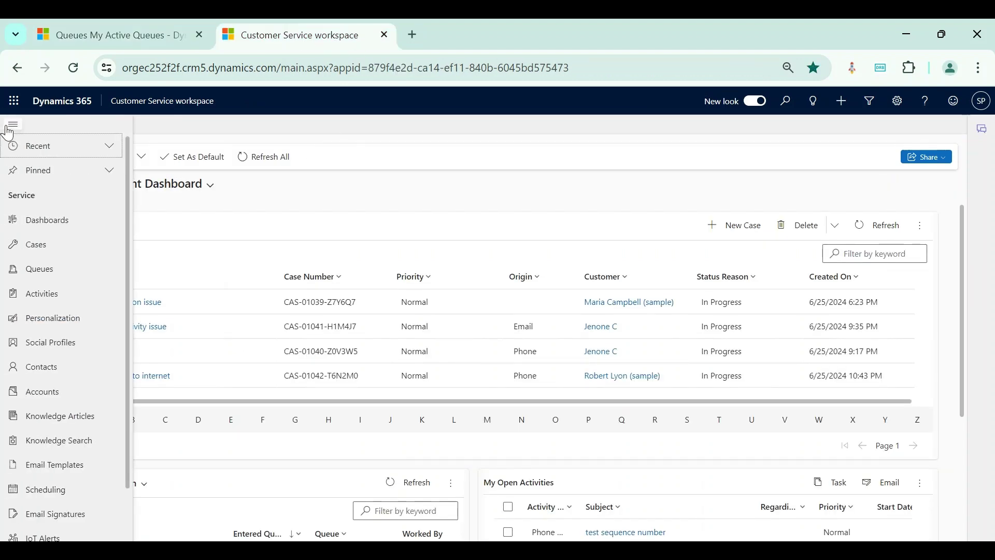
{"action": "left_click", "coordinate": [46, 244]}
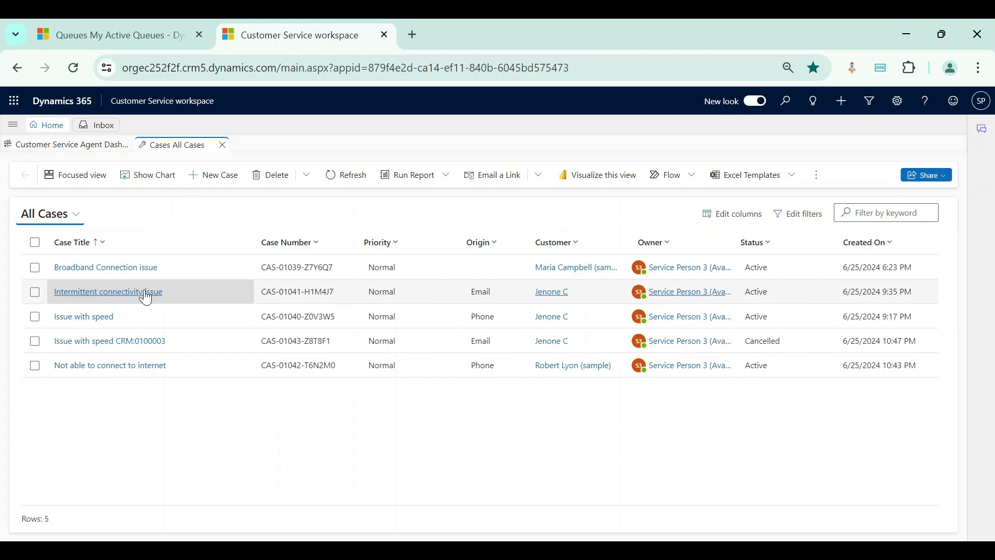
Step: Check which user account is signed in to the Customer Service workspace
{"action": "left_click", "coordinate": [113, 18]}
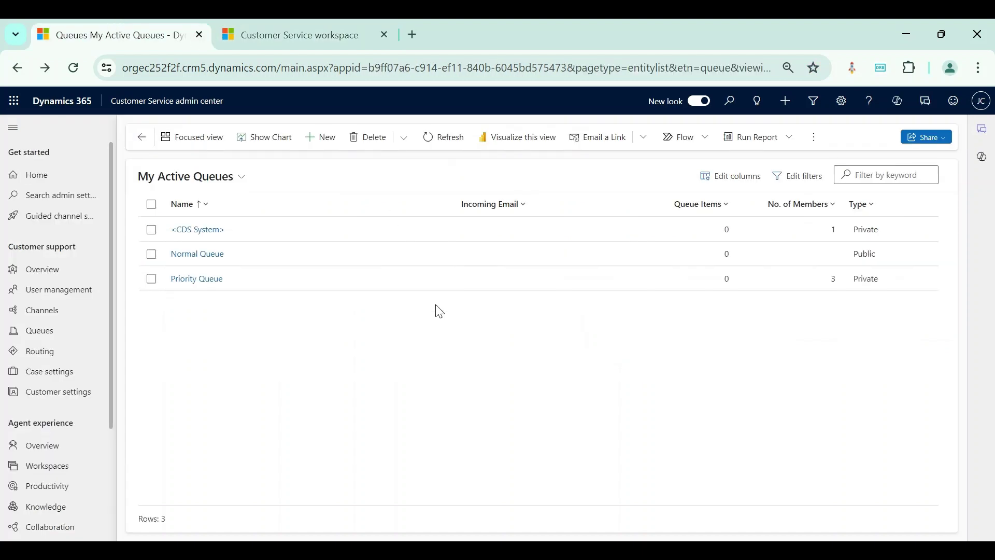
{"action": "left_click", "coordinate": [326, 21]}
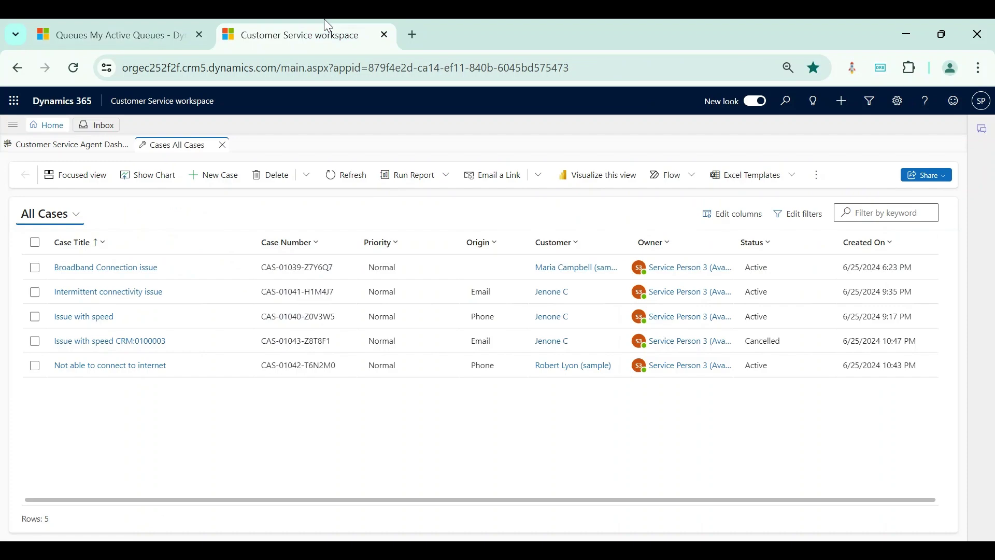
{"action": "left_click", "coordinate": [981, 101]}
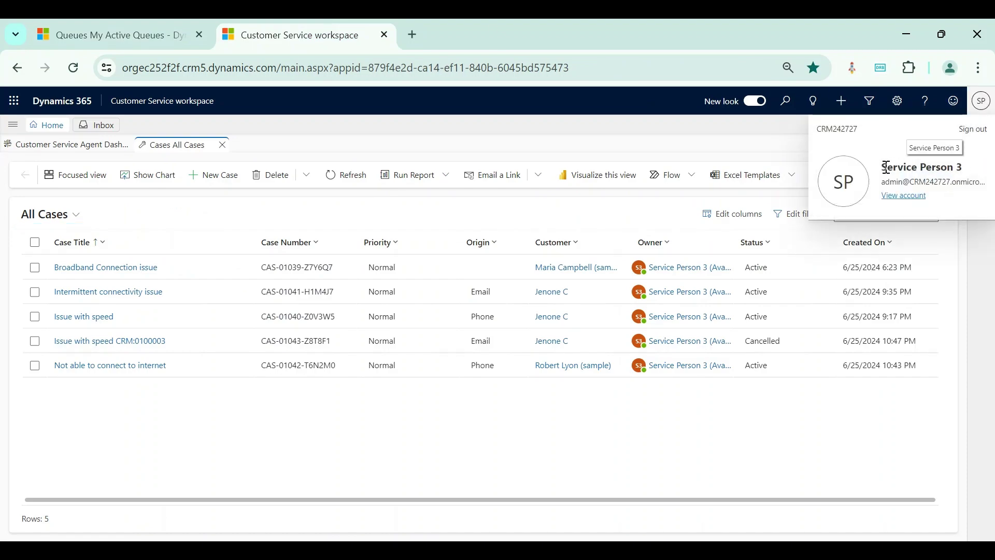
{"action": "left_click_drag", "start_coordinate": [886, 167], "coordinate": [963, 167]}
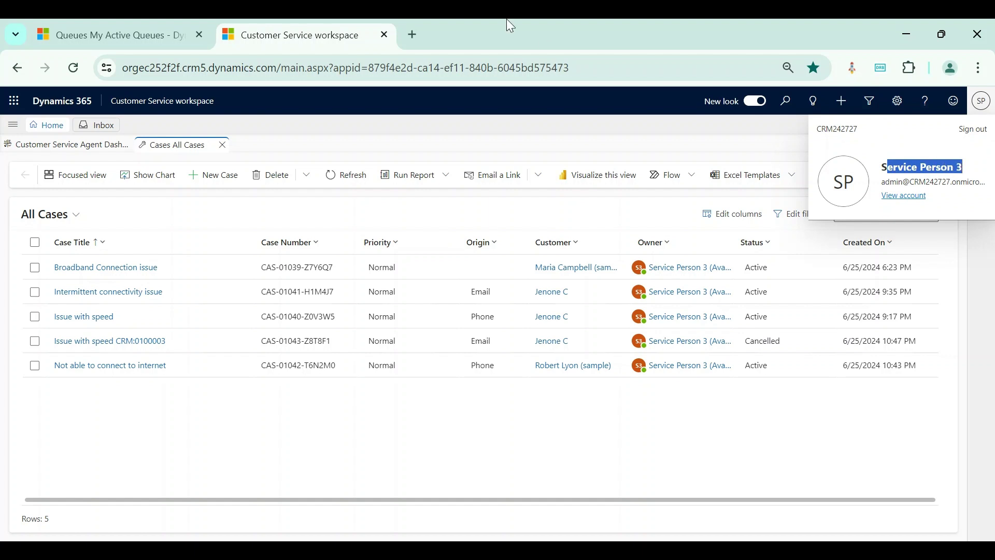
Step: In the admin center's Priority Queue, remove Service Person 3 from the members, refresh the record, and check the Members list
{"action": "left_click", "coordinate": [154, 21]}
{"action": "left_click", "coordinate": [203, 284]}
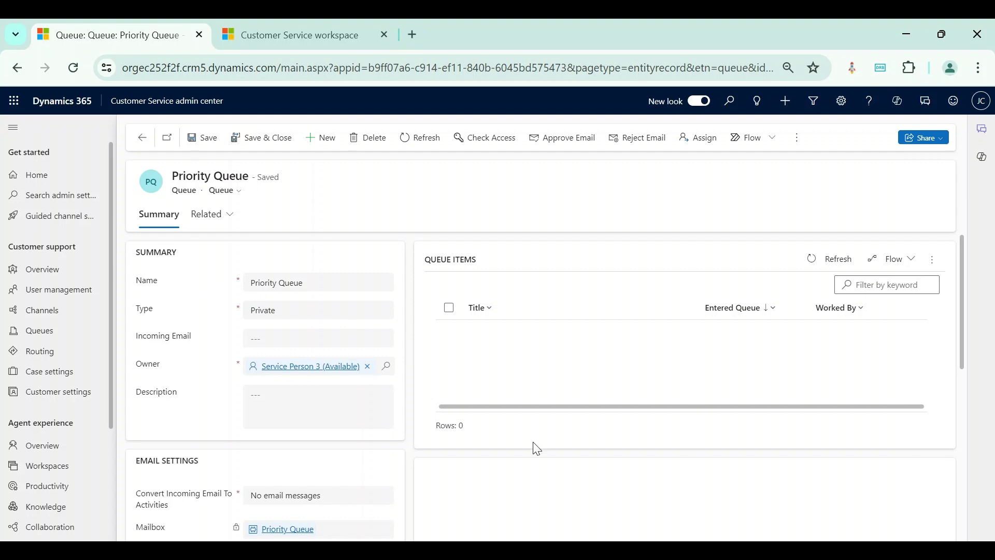
{"action": "scroll", "coordinate": [554, 469], "scroll_direction": "down", "scroll_amount": 3}
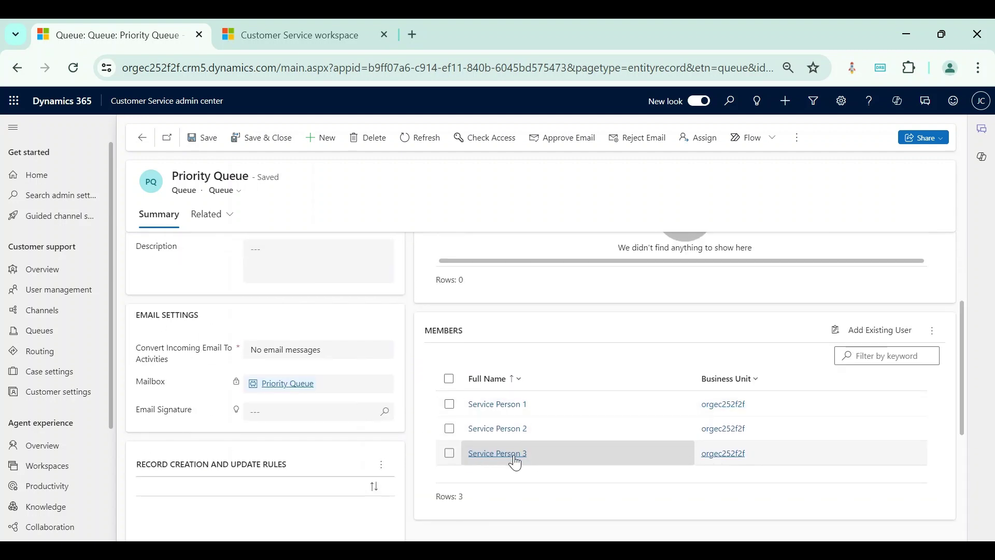
{"action": "left_click", "coordinate": [449, 455]}
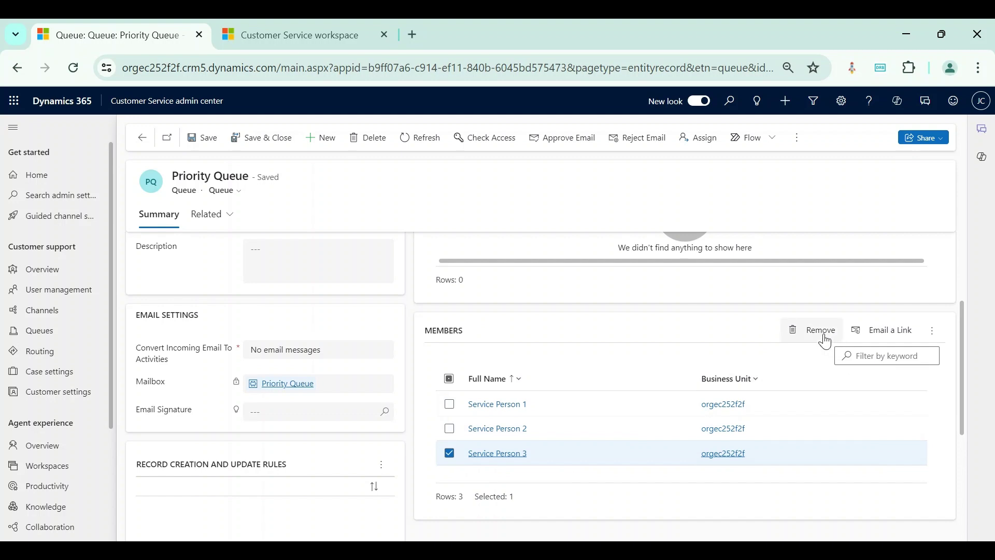
{"action": "left_click", "coordinate": [432, 145]}
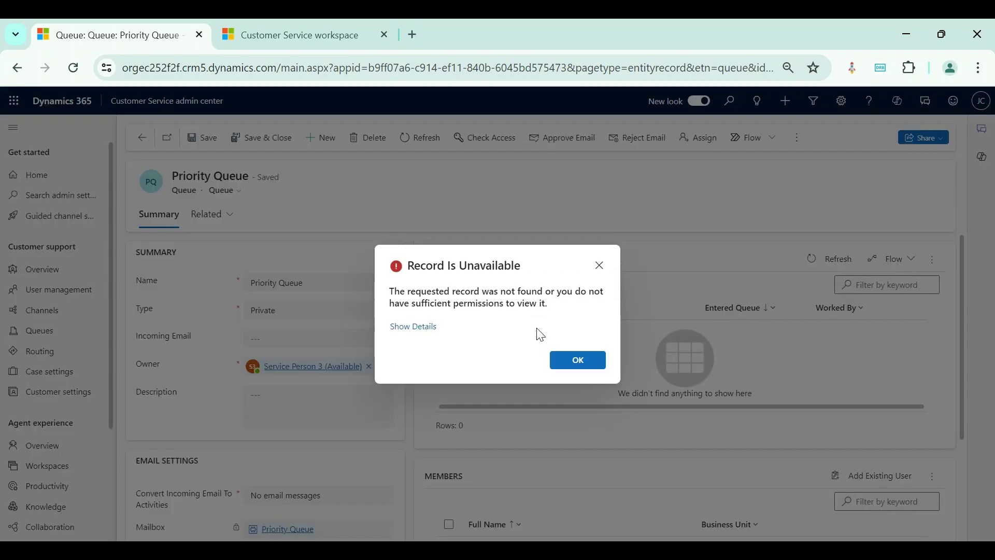
{"action": "left_click", "coordinate": [570, 362]}
{"action": "scroll", "coordinate": [580, 394], "scroll_direction": "down", "scroll_amount": 3}
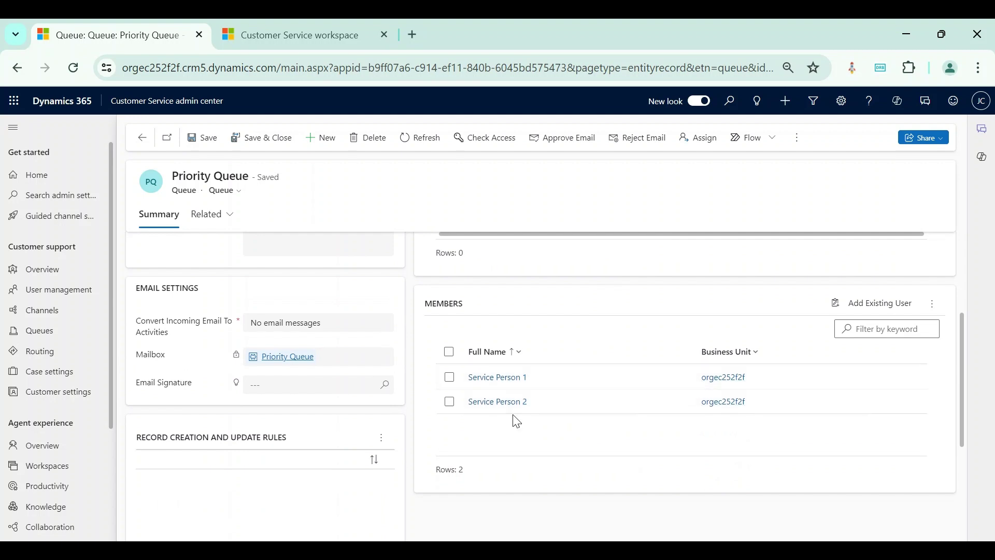
{"action": "scroll", "coordinate": [526, 435], "scroll_direction": "up", "scroll_amount": 3}
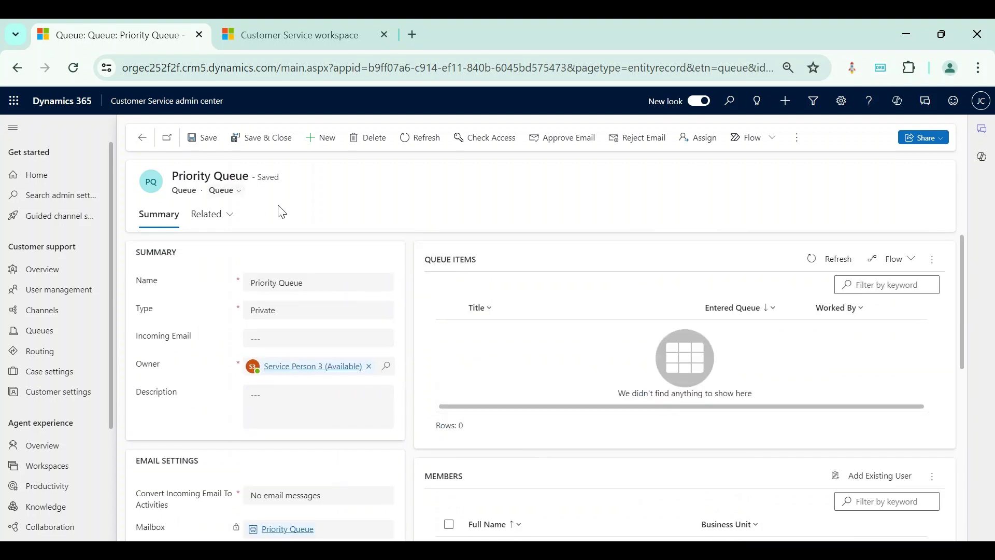
Step: Switch to the Customer Service workspace and open the Broadband Connection issue and Intermittent connectivity issue cases in separate sessions
{"action": "left_click", "coordinate": [278, 20]}
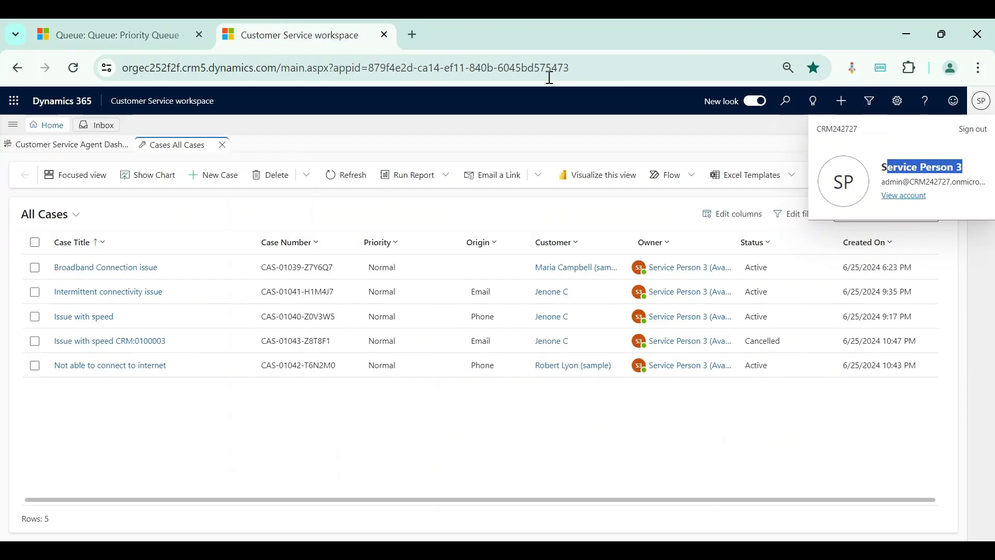
{"action": "left_click", "coordinate": [987, 102]}
{"action": "left_click", "coordinate": [88, 271]}
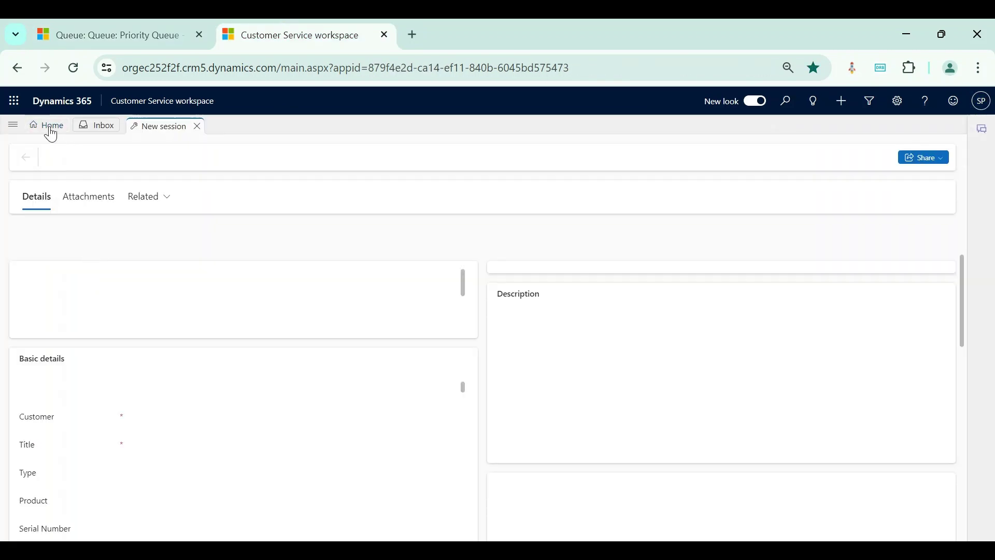
{"action": "left_click", "coordinate": [48, 126]}
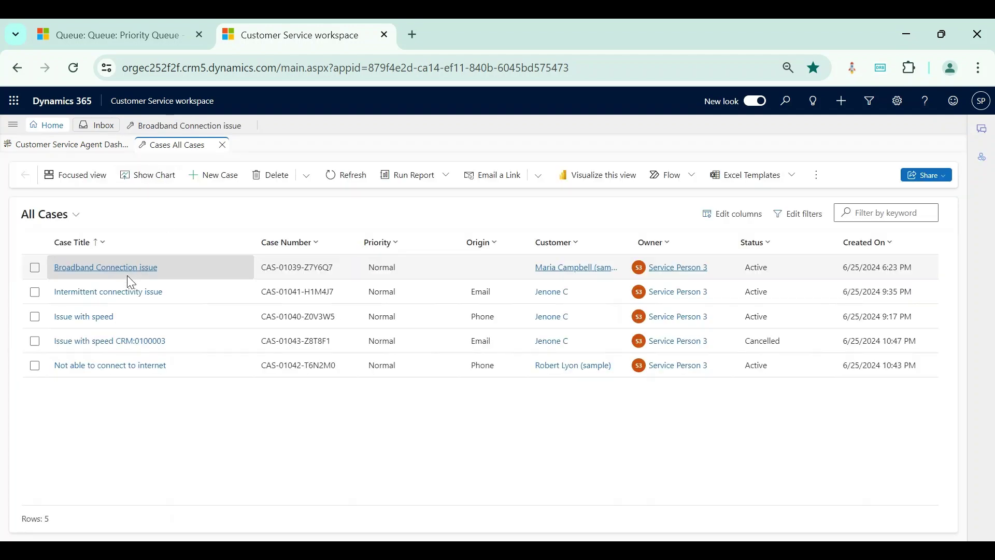
{"action": "left_click", "coordinate": [122, 292]}
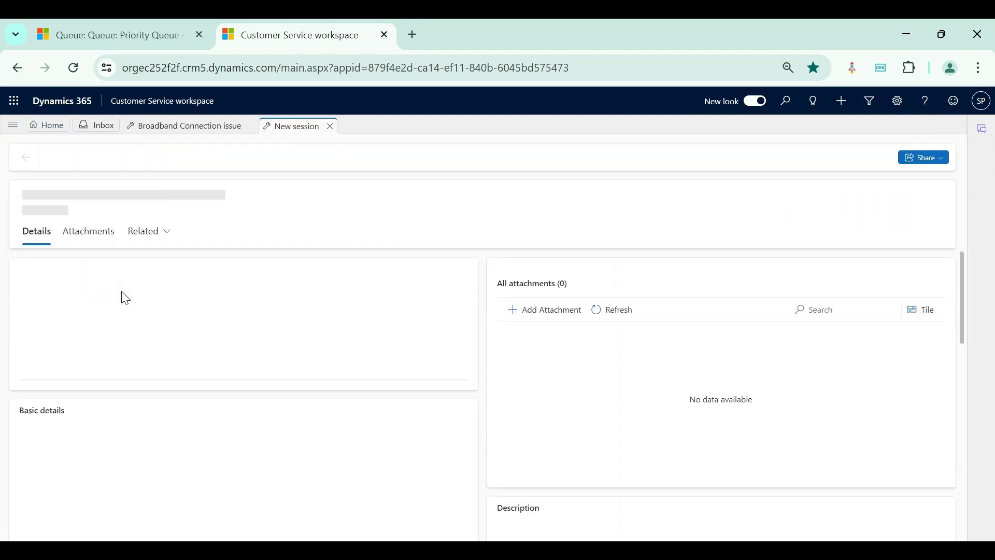
Step: Add the Broadband Connection issue case to the Priority Queue
{"action": "left_click", "coordinate": [183, 131]}
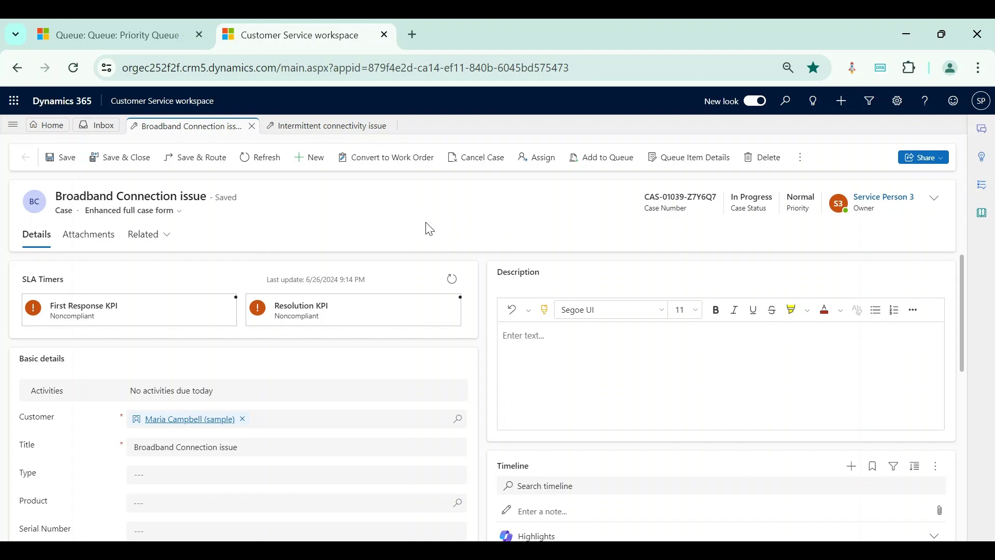
{"action": "left_click", "coordinate": [626, 165]}
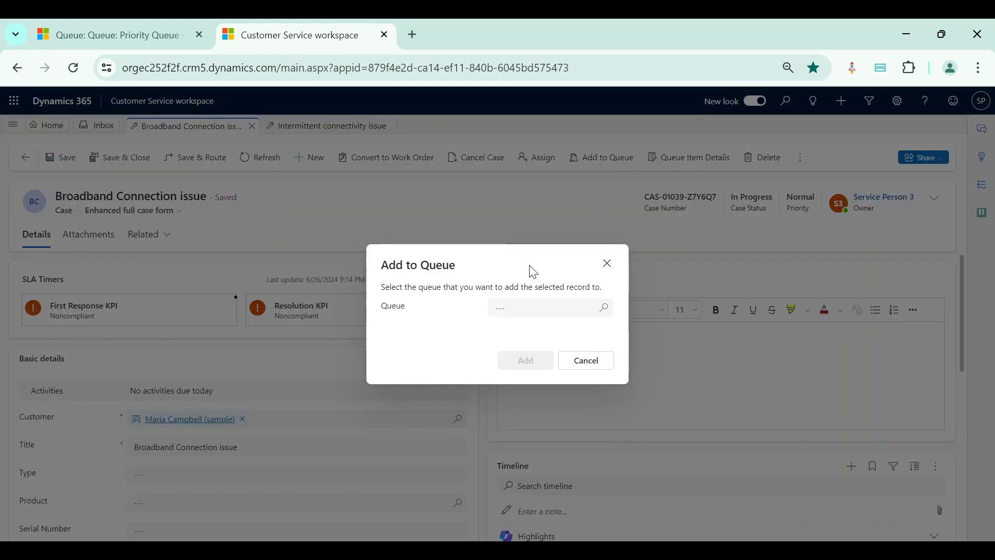
{"action": "left_click", "coordinate": [528, 308]}
{"action": "type", "text": "prio"}
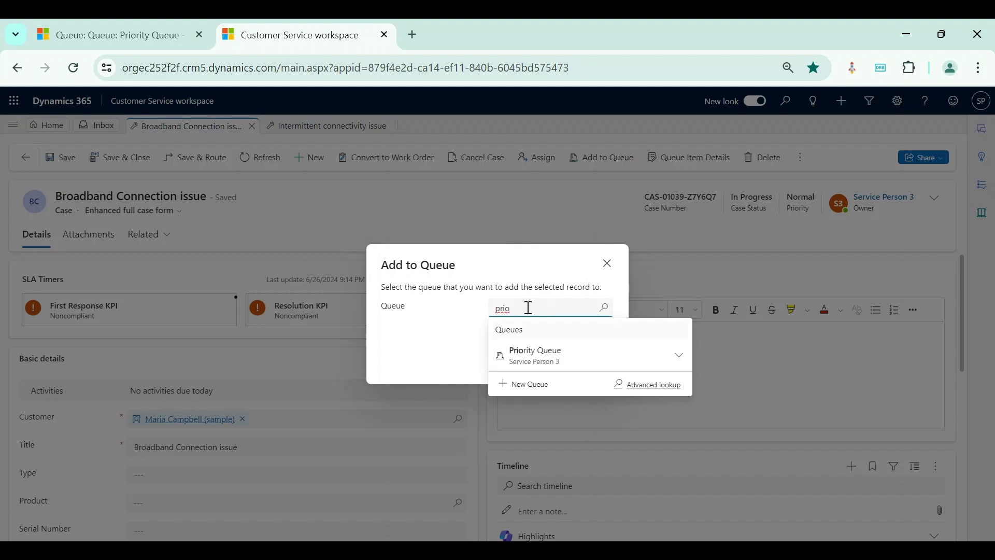
{"action": "left_click", "coordinate": [539, 357]}
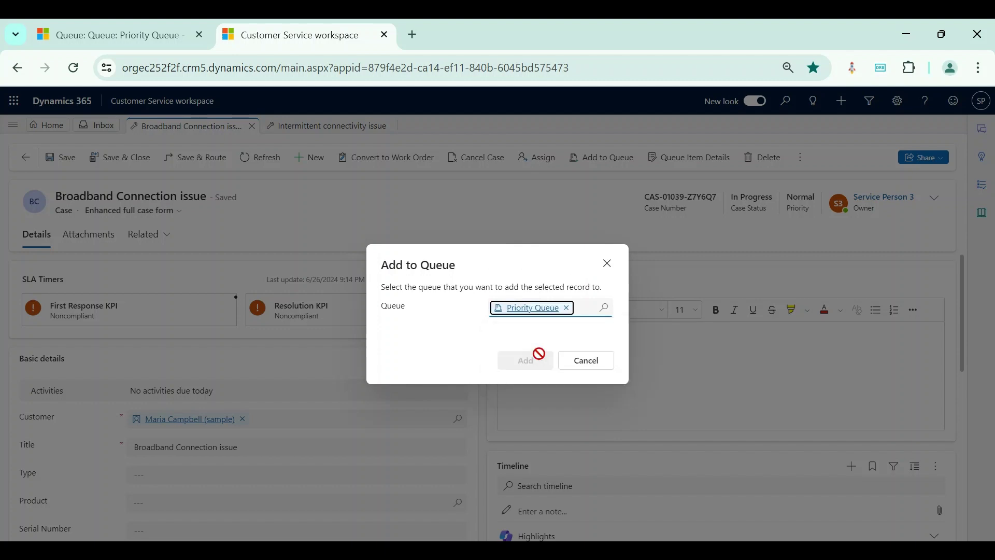
{"action": "left_click", "coordinate": [540, 360]}
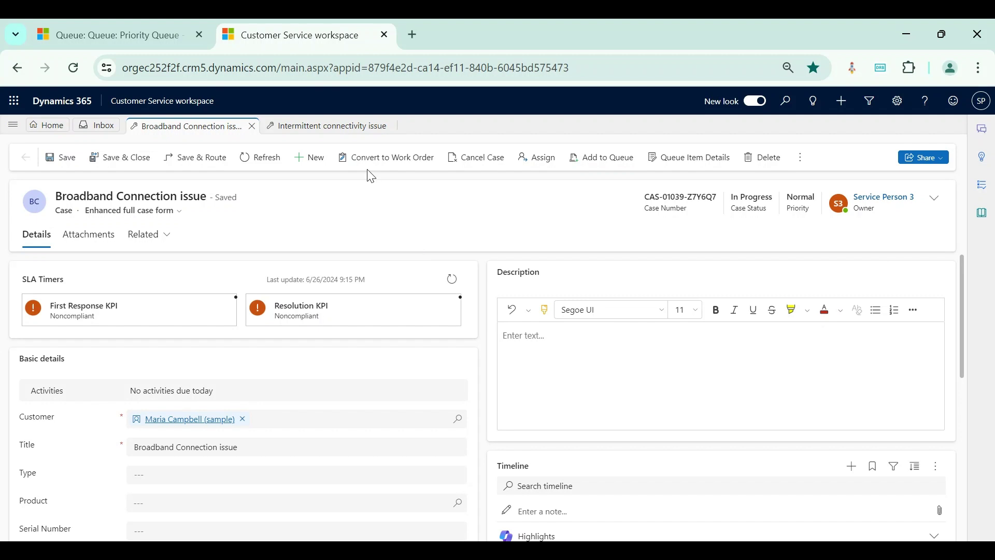
Step: Add the Intermittent connectivity issue case to the Normal Queue
{"action": "left_click", "coordinate": [335, 134]}
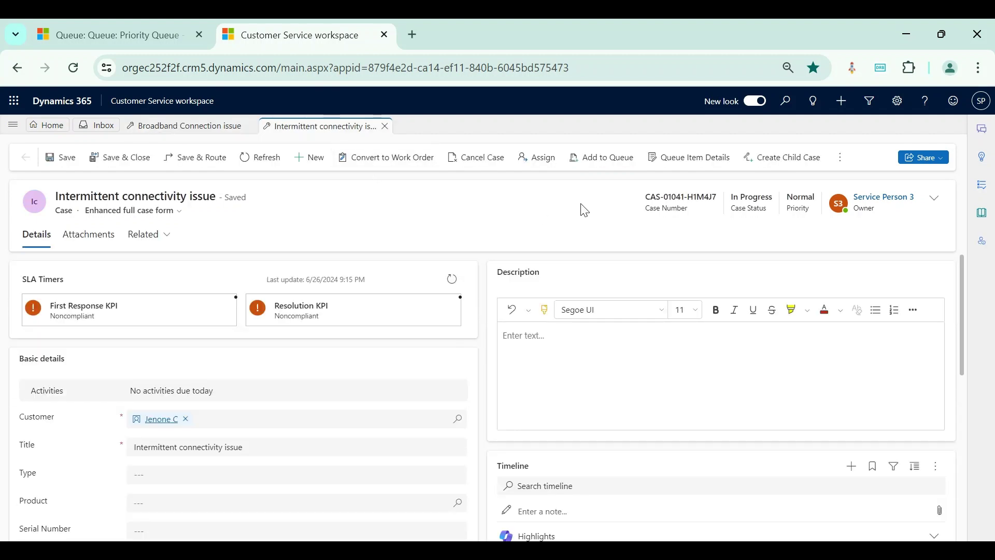
{"action": "left_click", "coordinate": [604, 161]}
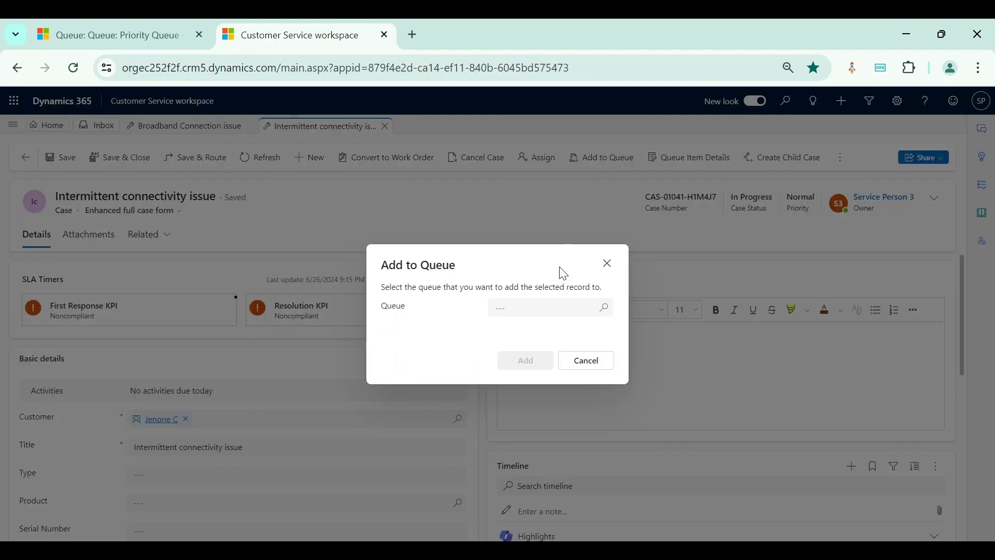
{"action": "left_click", "coordinate": [551, 306]}
{"action": "type", "text": "norma"}
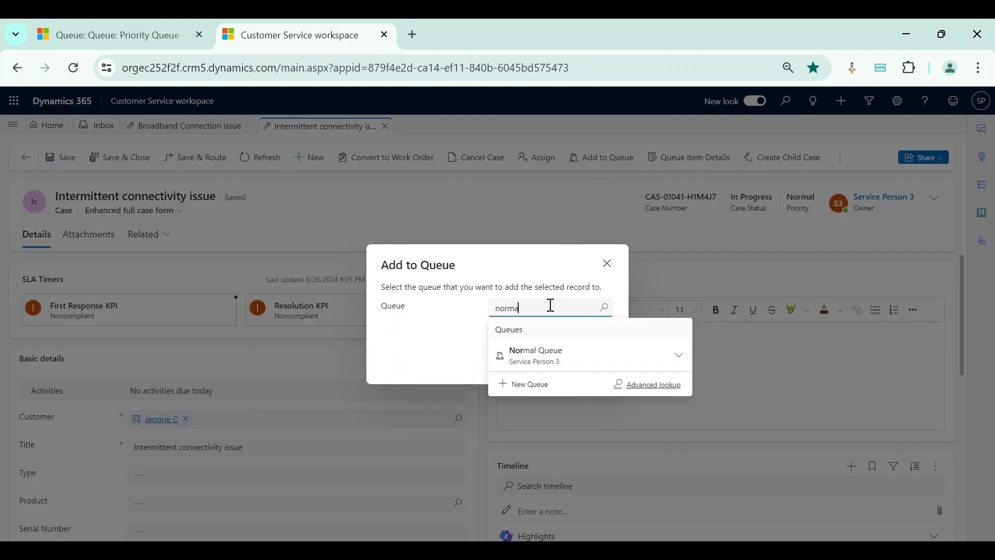
{"action": "left_click", "coordinate": [551, 350]}
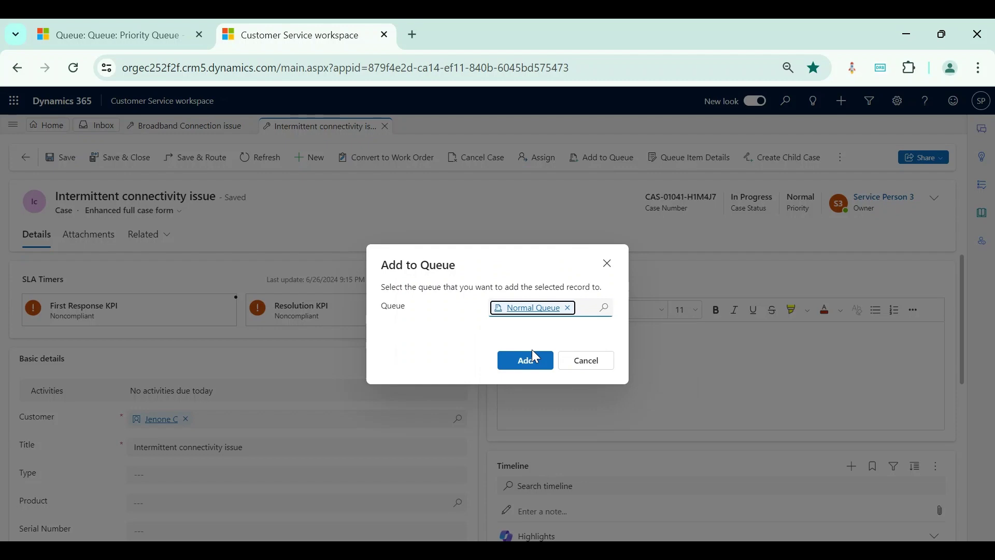
{"action": "left_click", "coordinate": [527, 361]}
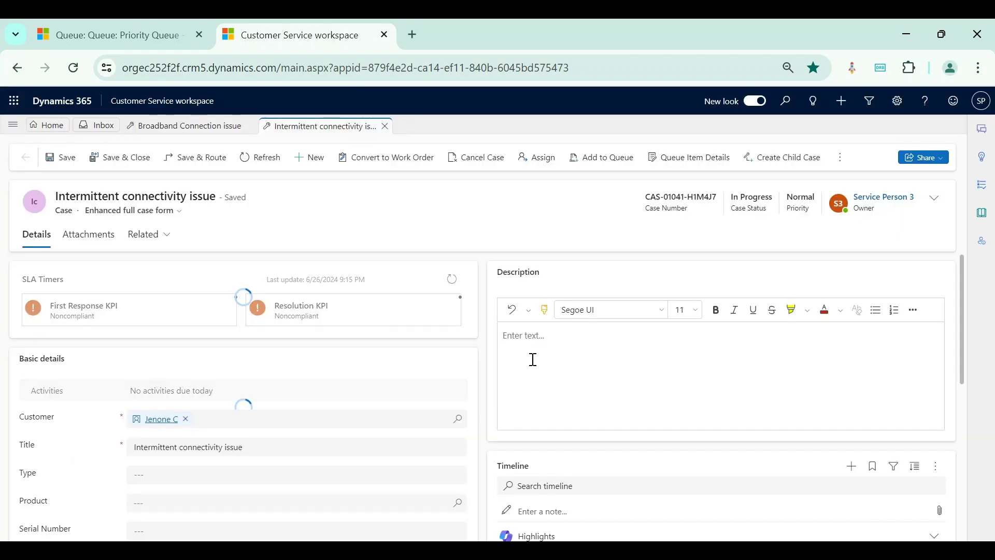
Step: Check the queue item details of the Broadband Connection issue and Intermittent connectivity issue cases
{"action": "left_click", "coordinate": [197, 127]}
{"action": "scroll", "coordinate": [255, 377], "scroll_direction": "down", "scroll_amount": 1}
{"action": "scroll", "coordinate": [257, 378], "scroll_direction": "down", "scroll_amount": 7}
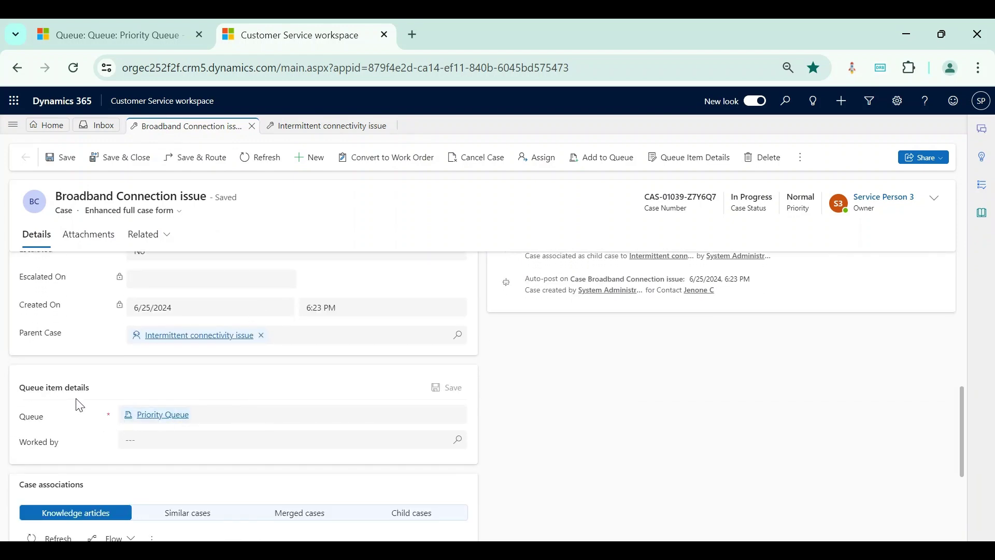
{"action": "scroll", "coordinate": [79, 405], "scroll_direction": "up", "scroll_amount": 1}
{"action": "scroll", "coordinate": [80, 396], "scroll_direction": "down", "scroll_amount": 1}
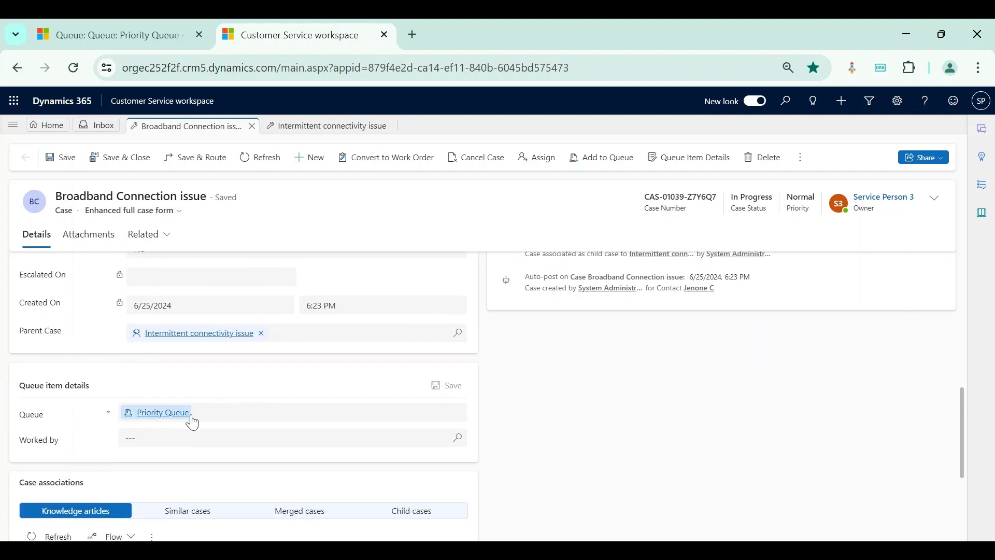
{"action": "left_click", "coordinate": [310, 128]}
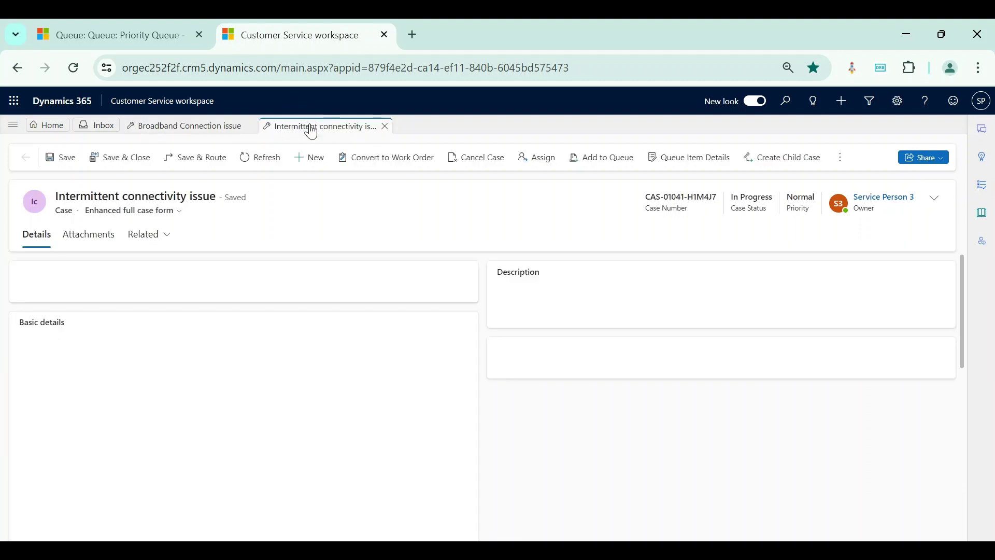
{"action": "scroll", "coordinate": [212, 331], "scroll_direction": "down", "scroll_amount": 6}
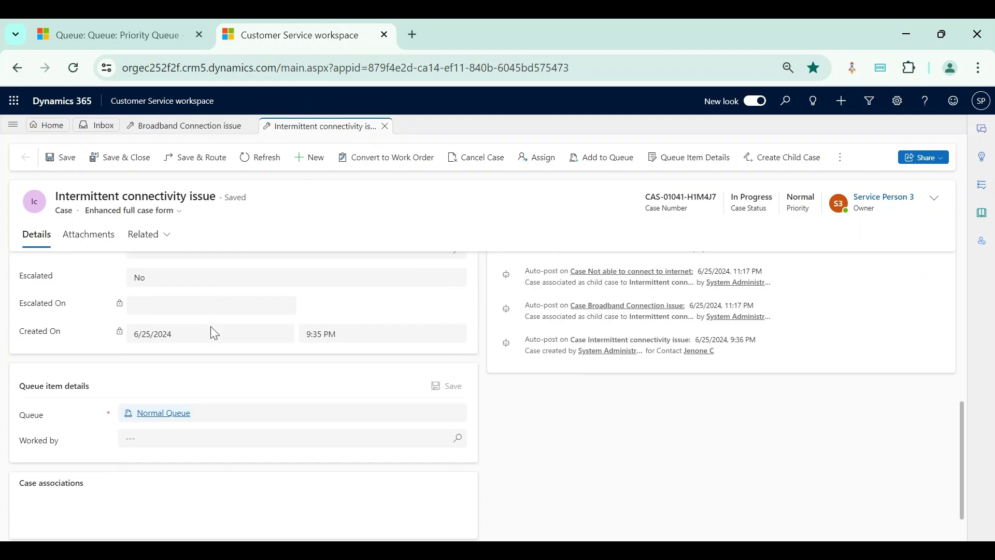
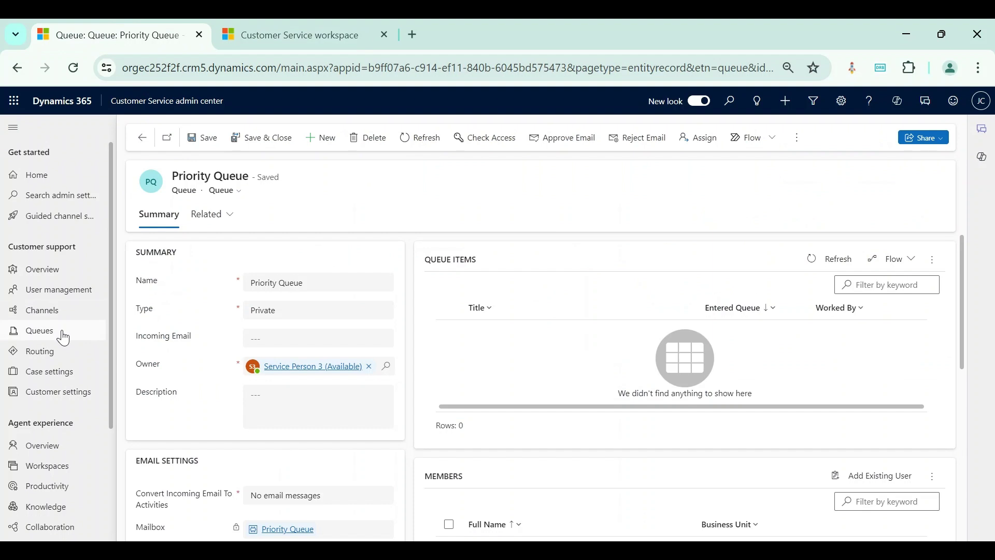
Step: Return to the Customer Service workspace and open the list of queue items
{"action": "left_click", "coordinate": [265, 23]}
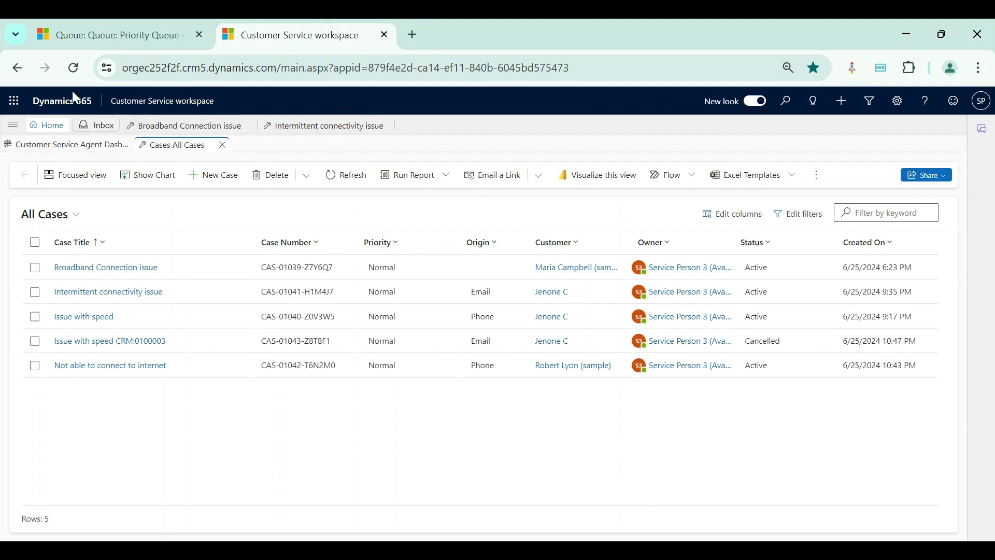
{"action": "left_click", "coordinate": [13, 124]}
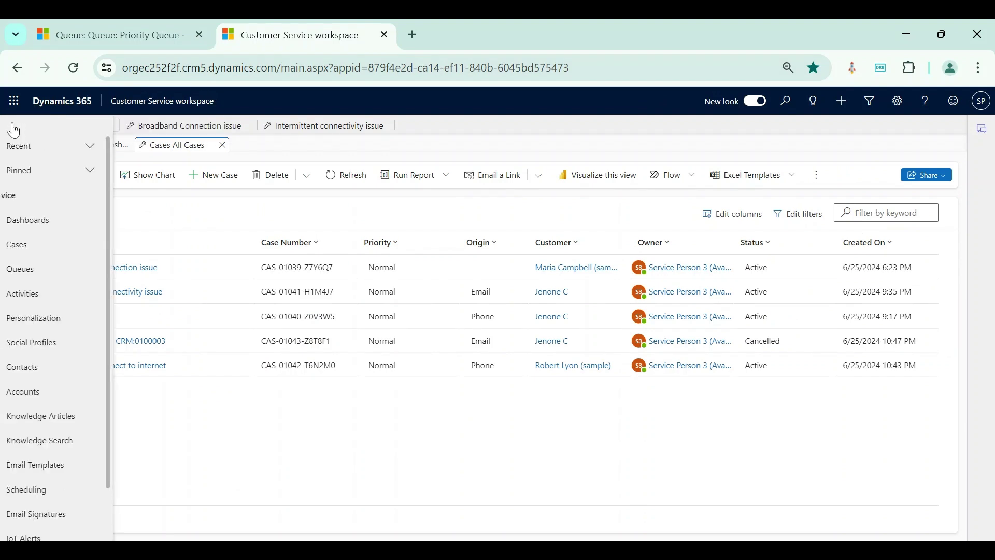
{"action": "left_click", "coordinate": [40, 269]}
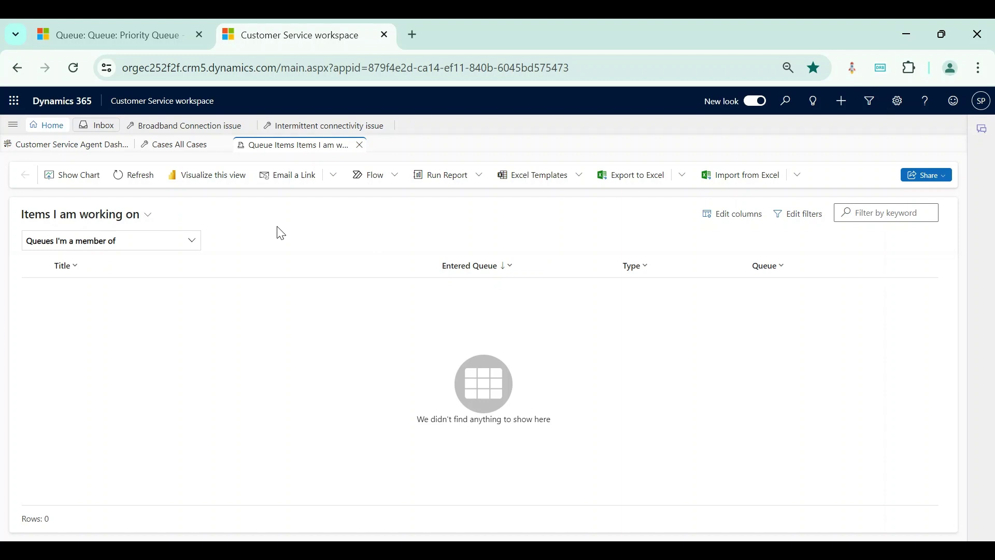
Step: Review the available views and queue filter options for the queue items, and switch the list to the All Items view
{"action": "left_click", "coordinate": [122, 215]}
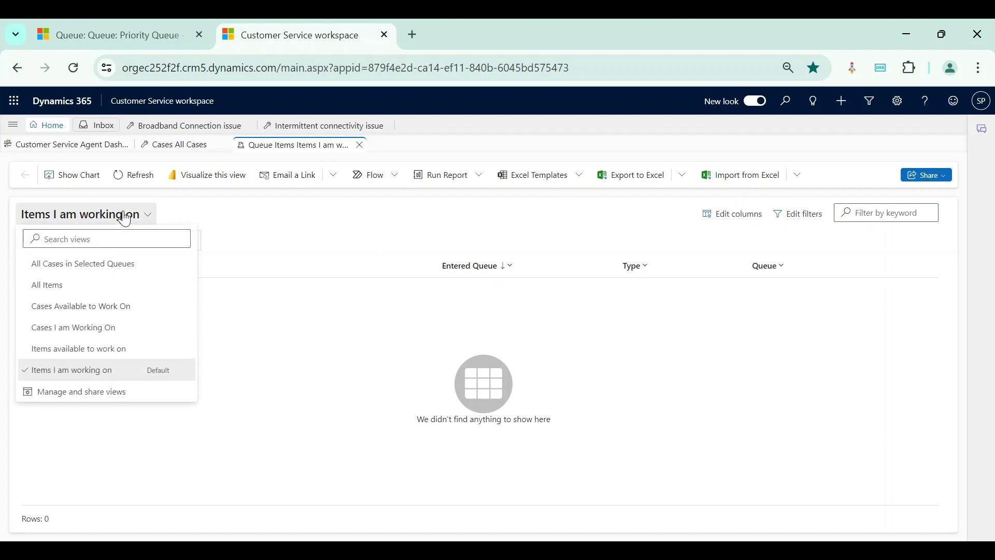
{"action": "left_click", "coordinate": [245, 243]}
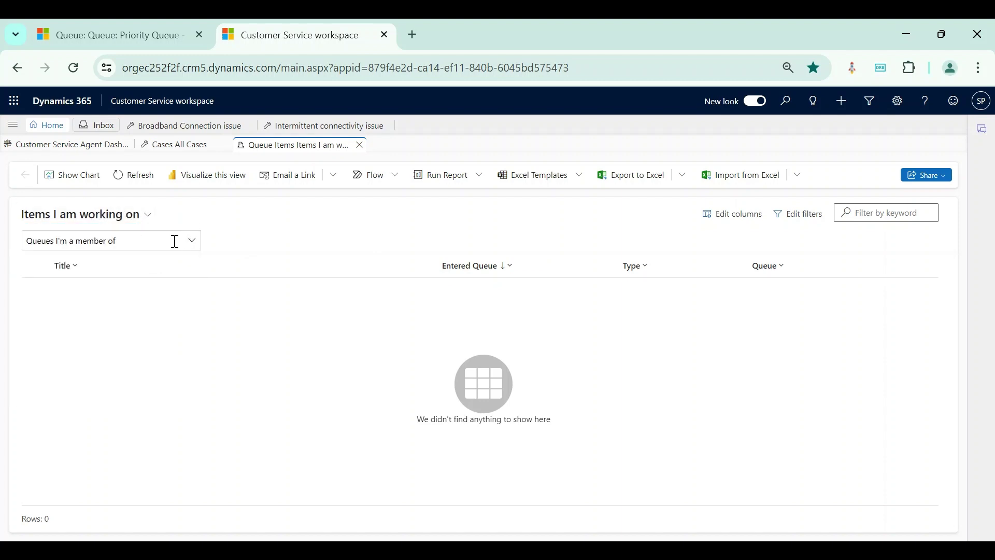
{"action": "left_click", "coordinate": [190, 245]}
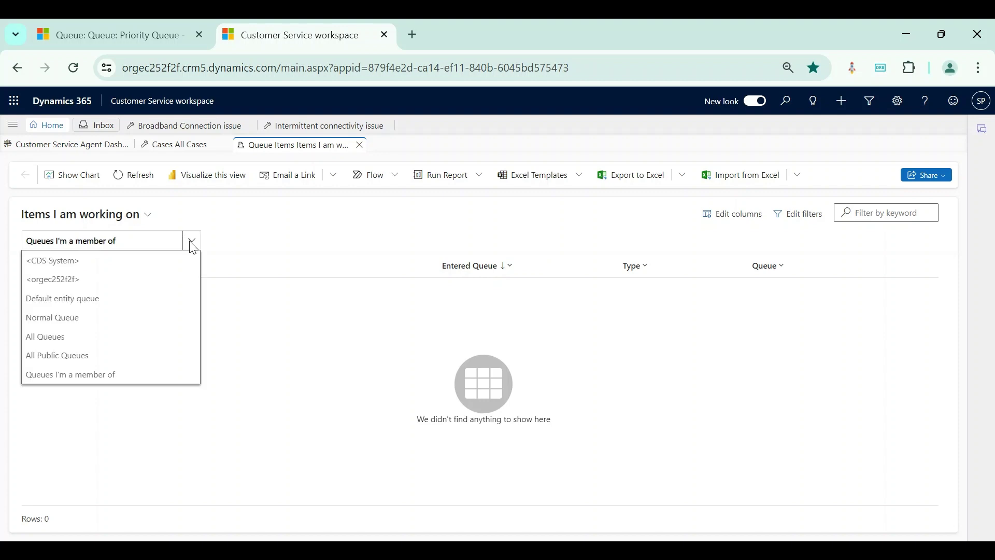
{"action": "left_click", "coordinate": [271, 211]}
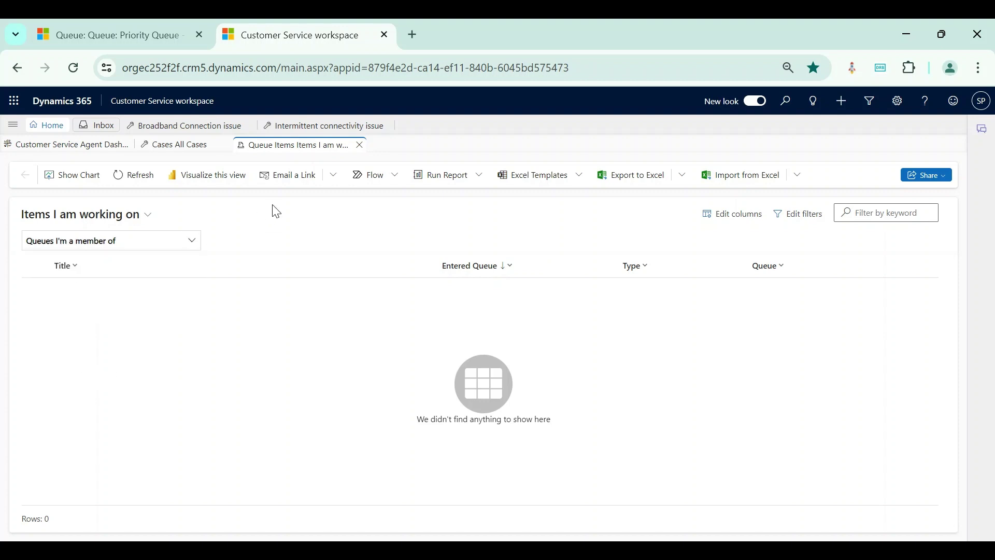
{"action": "left_click", "coordinate": [125, 218]}
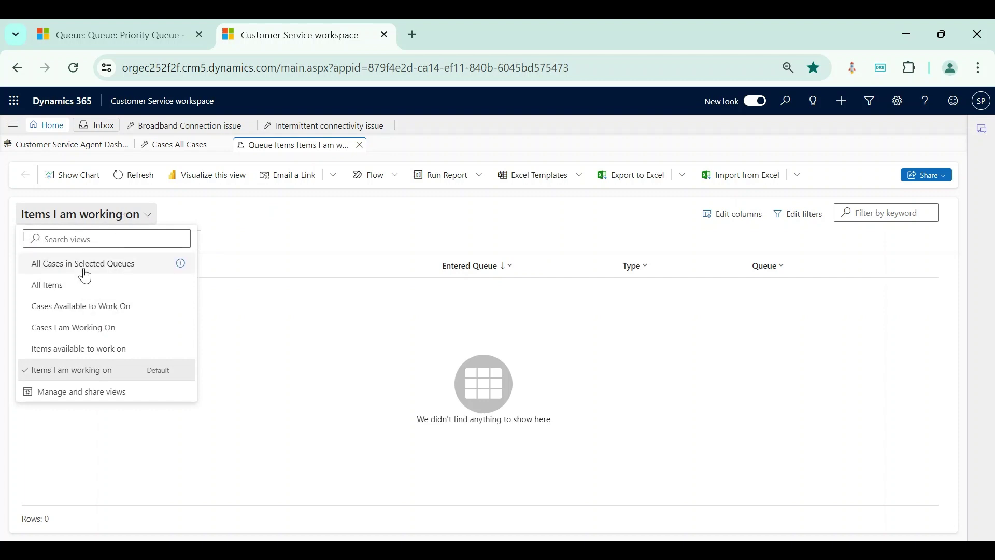
{"action": "left_click", "coordinate": [84, 286]}
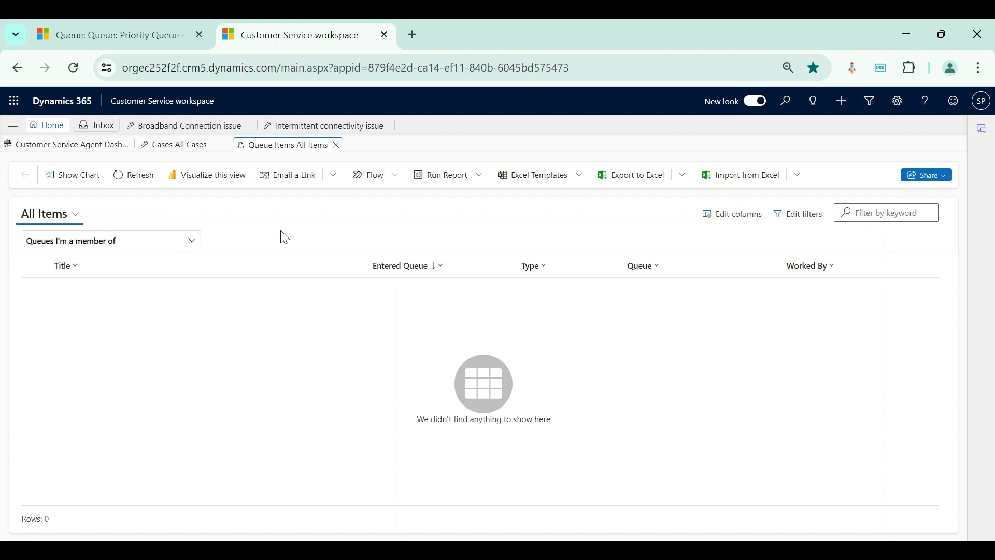
Step: Compare the Priority Queue's members in the admin center with the account signed in to the Customer Service workspace
{"action": "left_click", "coordinate": [158, 26]}
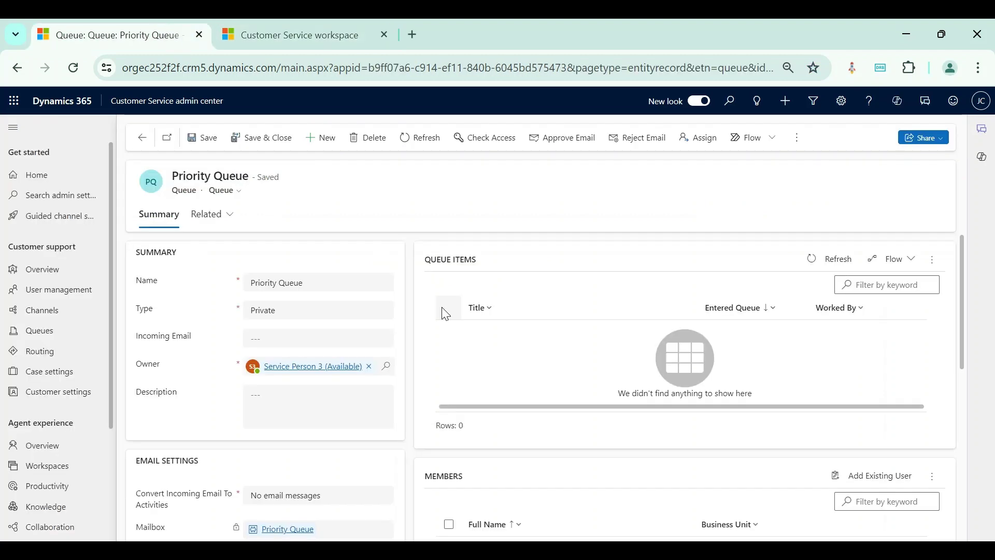
{"action": "scroll", "coordinate": [548, 413], "scroll_direction": "down", "scroll_amount": 3}
{"action": "left_click", "coordinate": [297, 25]}
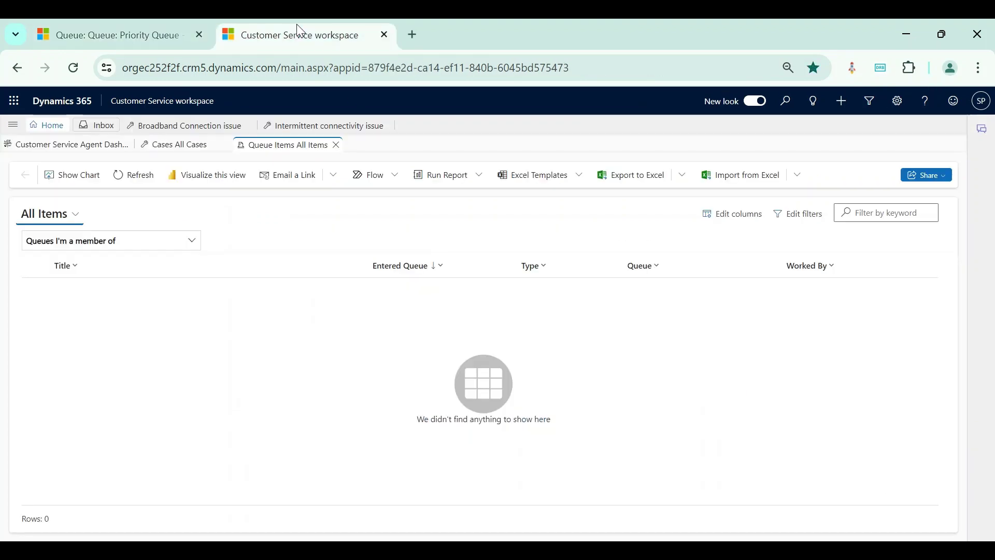
{"action": "left_click", "coordinate": [981, 100]}
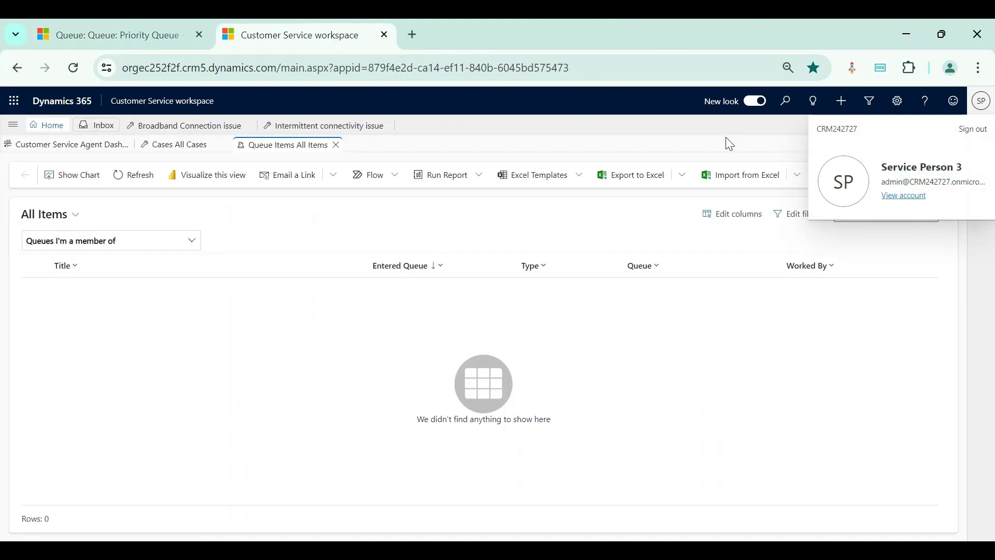
{"action": "left_click", "coordinate": [193, 26]}
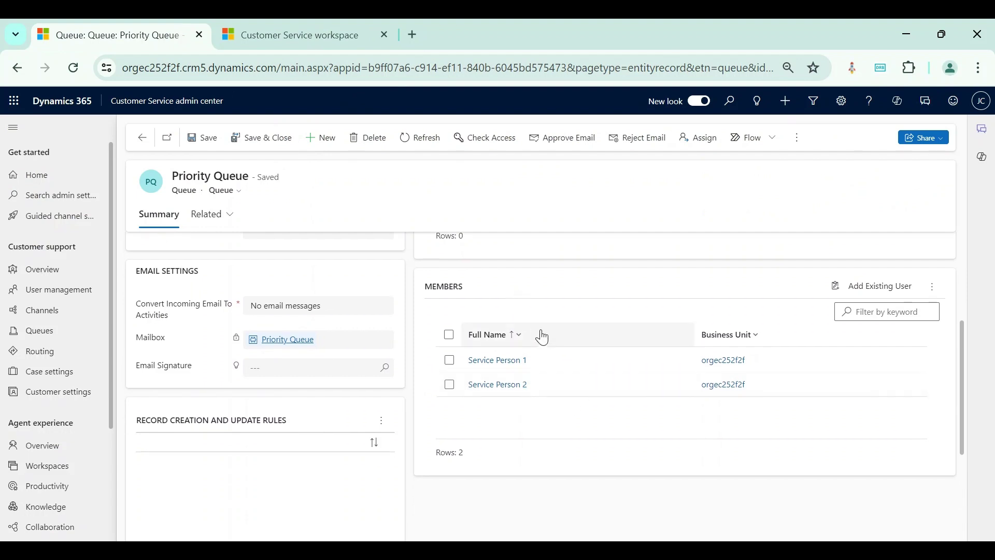
Step: Open the Normal Queue from the admin center's queue list, check its type and queue items, and return to the Customer Service workspace
{"action": "left_click", "coordinate": [142, 147]}
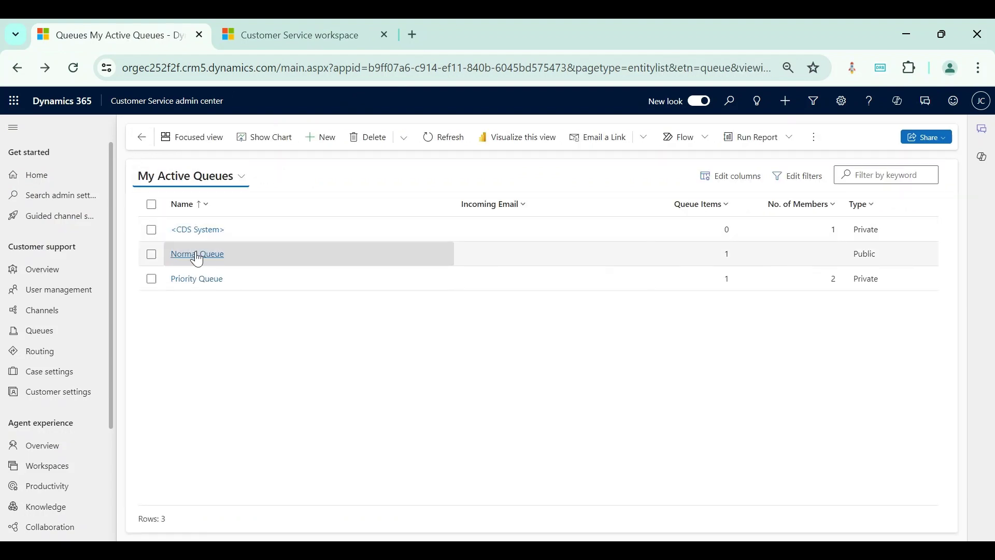
{"action": "left_click", "coordinate": [197, 255]}
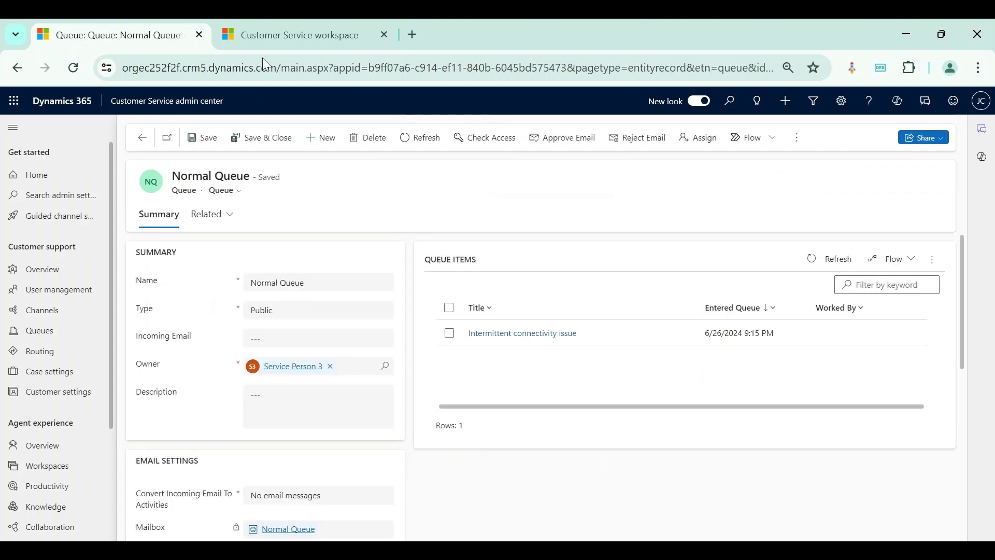
{"action": "left_click", "coordinate": [274, 32]}
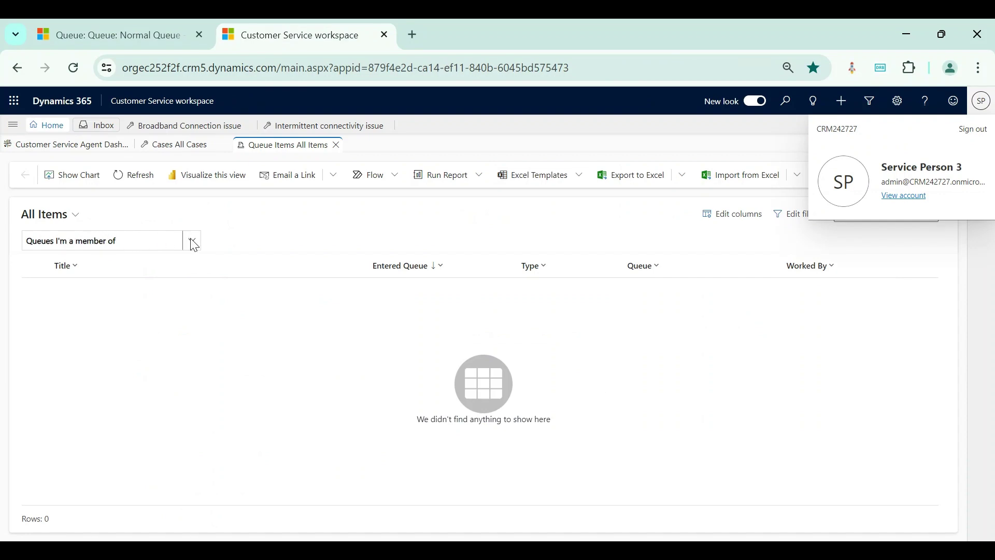
Step: Close the account details and filter the queue items to show only those in the Normal Queue
{"action": "left_click", "coordinate": [283, 244]}
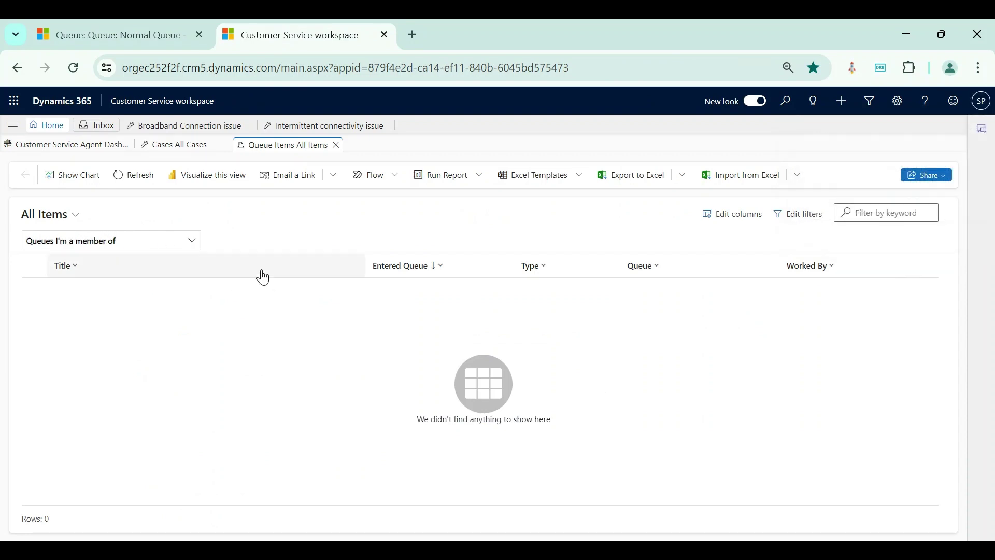
{"action": "left_click", "coordinate": [197, 243]}
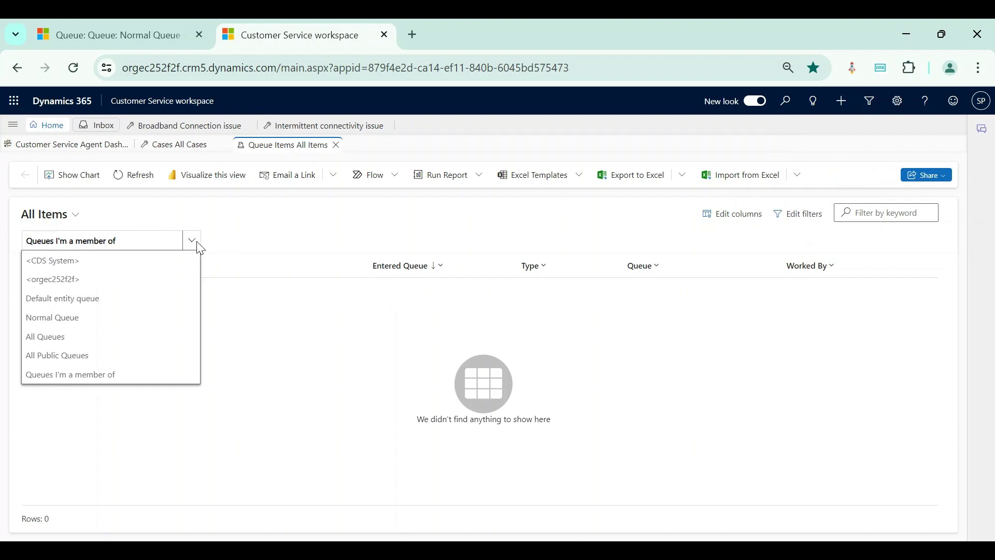
{"action": "left_click", "coordinate": [88, 318]}
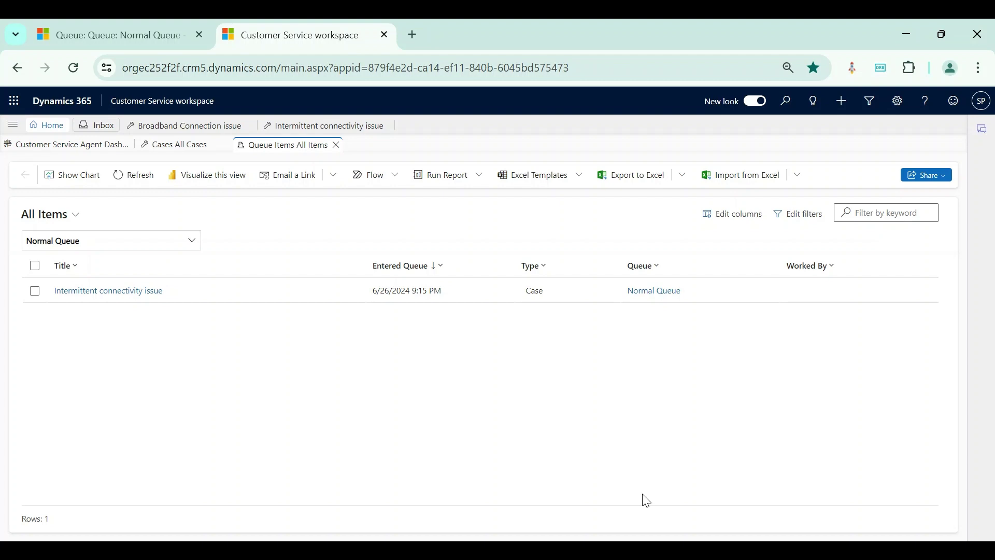
Step: Open the Priority Queue in the Customer Service admin center and add the existing user Service Person 3 to its members
{"action": "left_click", "coordinate": [132, 40]}
{"action": "left_click", "coordinate": [144, 134]}
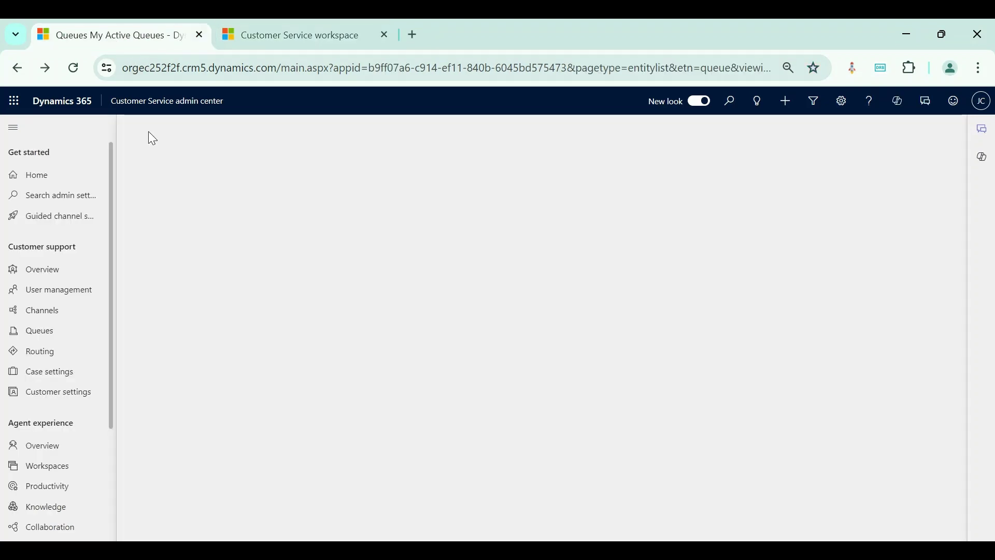
{"action": "left_click", "coordinate": [202, 283]}
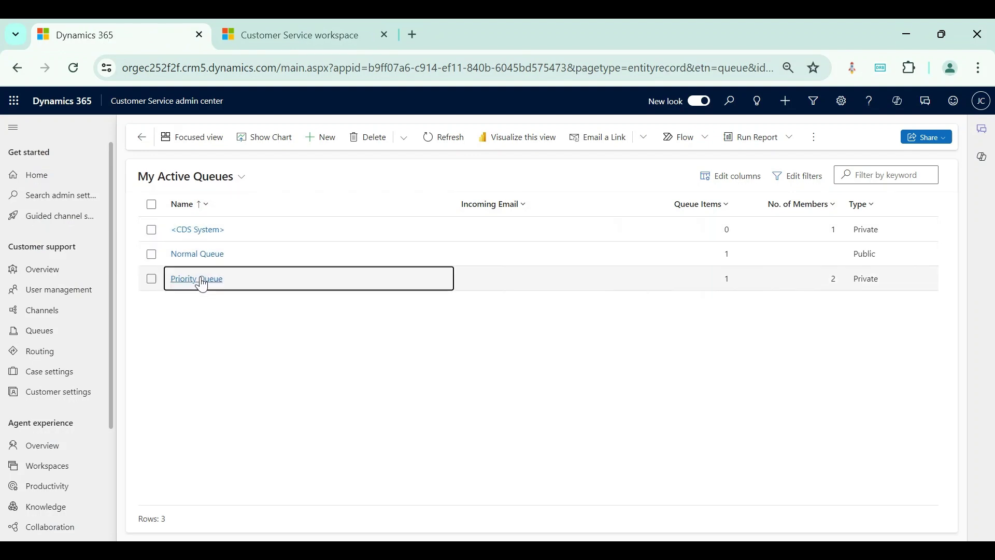
{"action": "scroll", "coordinate": [485, 455], "scroll_direction": "down", "scroll_amount": 3}
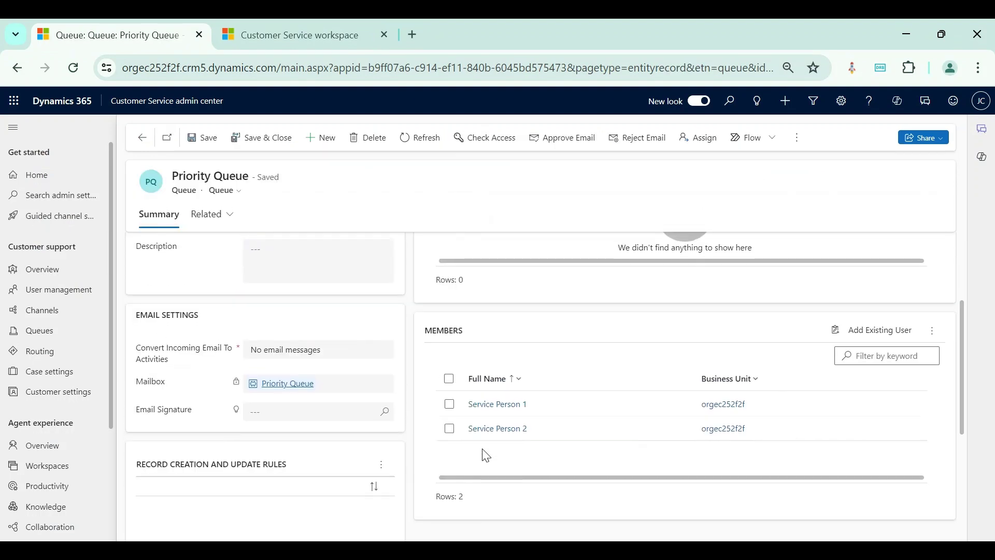
{"action": "left_click", "coordinate": [867, 342]}
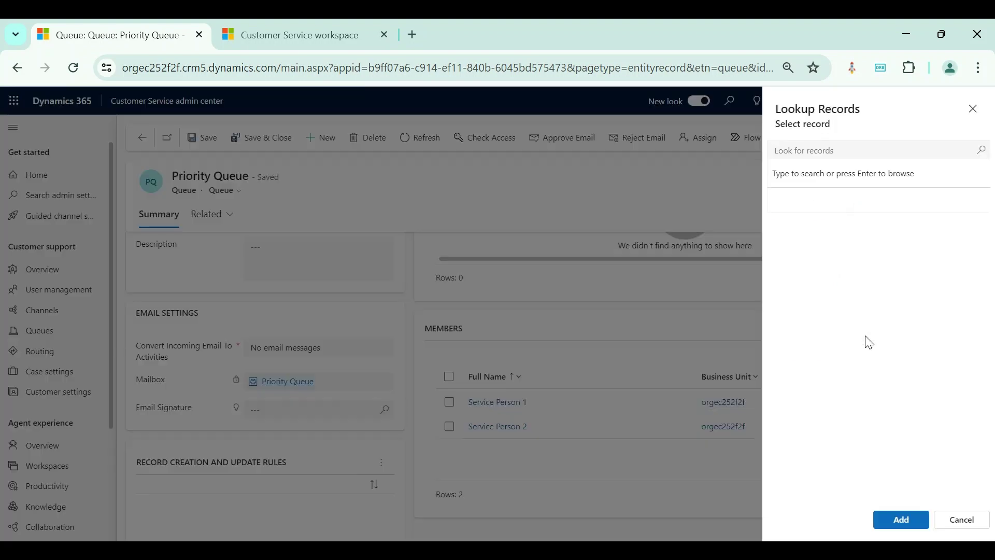
{"action": "type", "text": "service"}
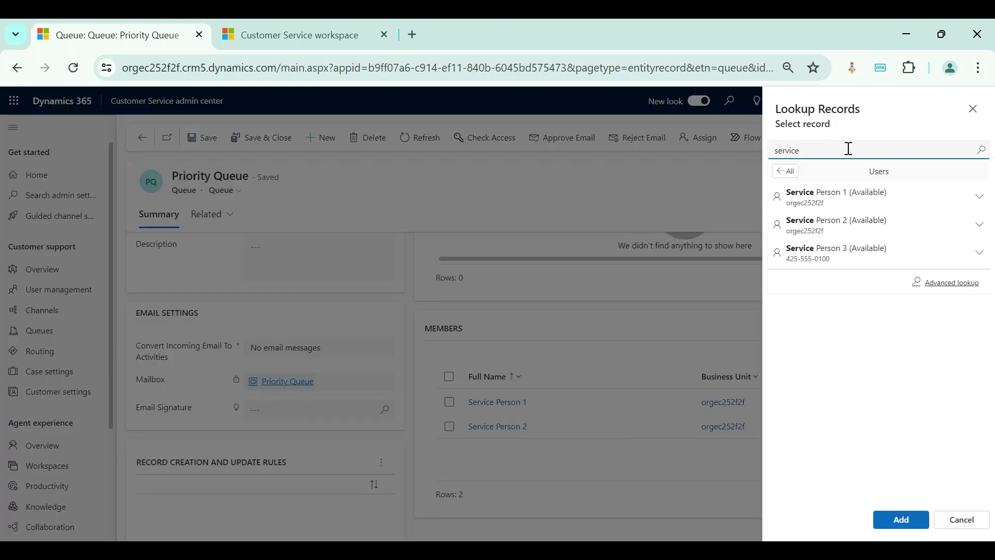
{"action": "left_click", "coordinate": [835, 251]}
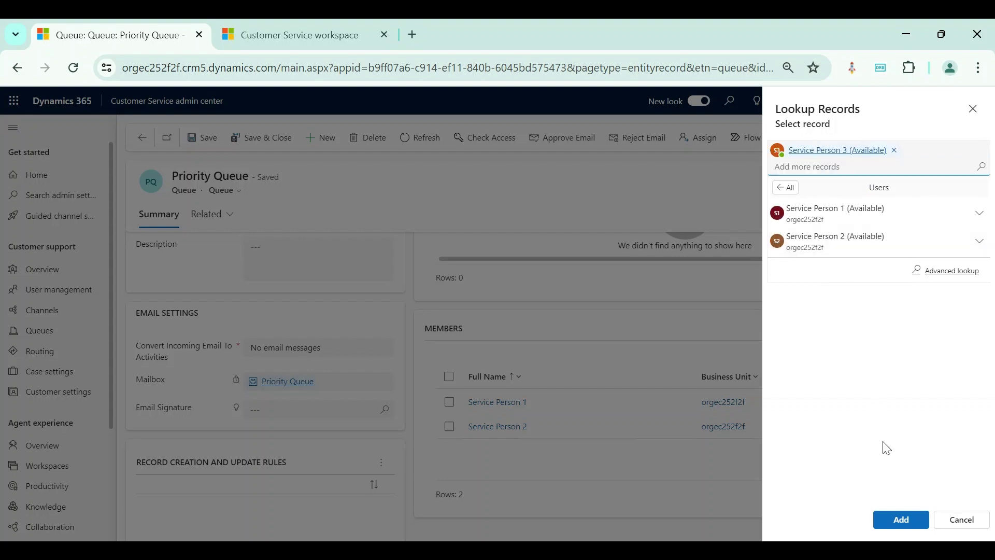
{"action": "left_click", "coordinate": [897, 524]}
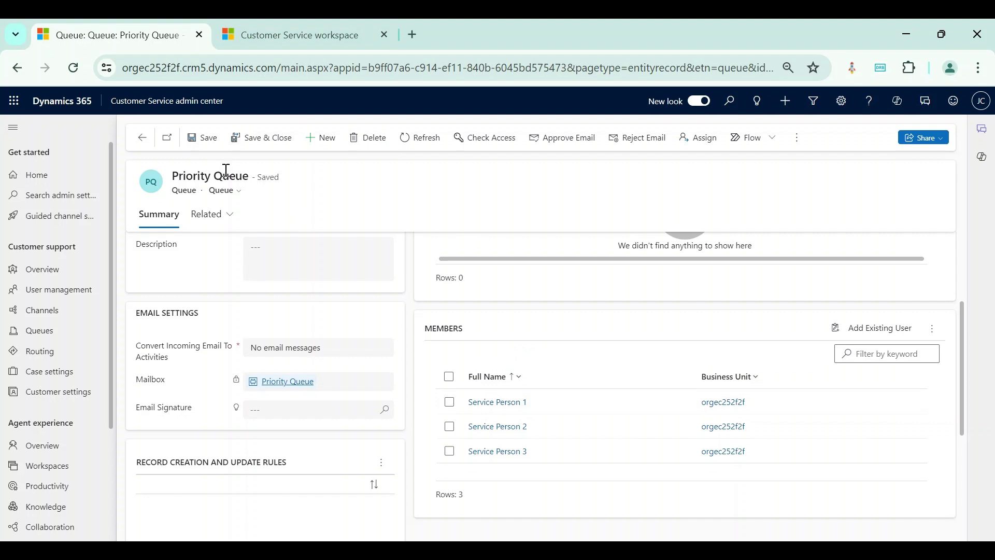
Step: Check the workspace's queue filter options, and review the Priority Queue's details and members in the admin center
{"action": "left_click", "coordinate": [274, 36]}
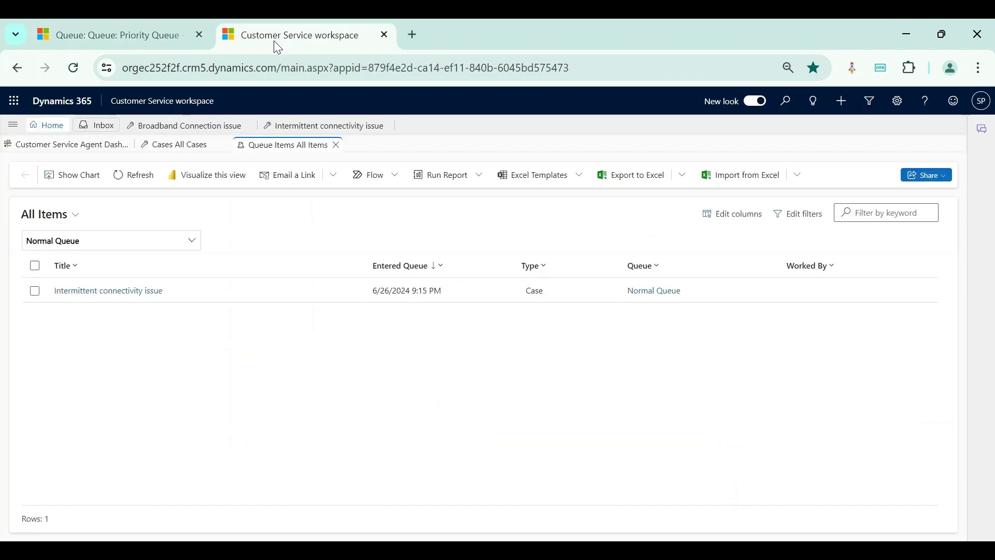
{"action": "left_click", "coordinate": [194, 242]}
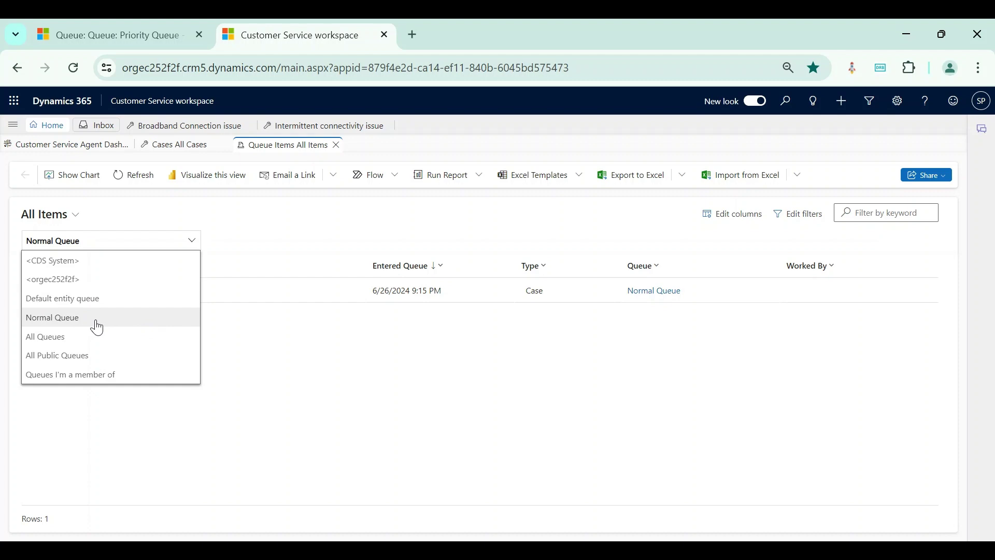
{"action": "left_click", "coordinate": [108, 36]}
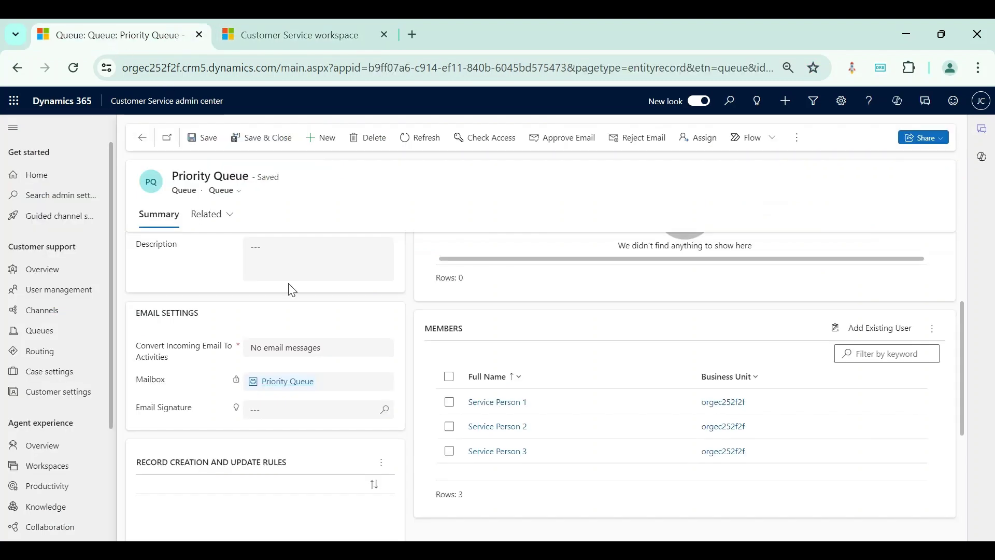
{"action": "scroll", "coordinate": [282, 290], "scroll_direction": "up", "scroll_amount": 3}
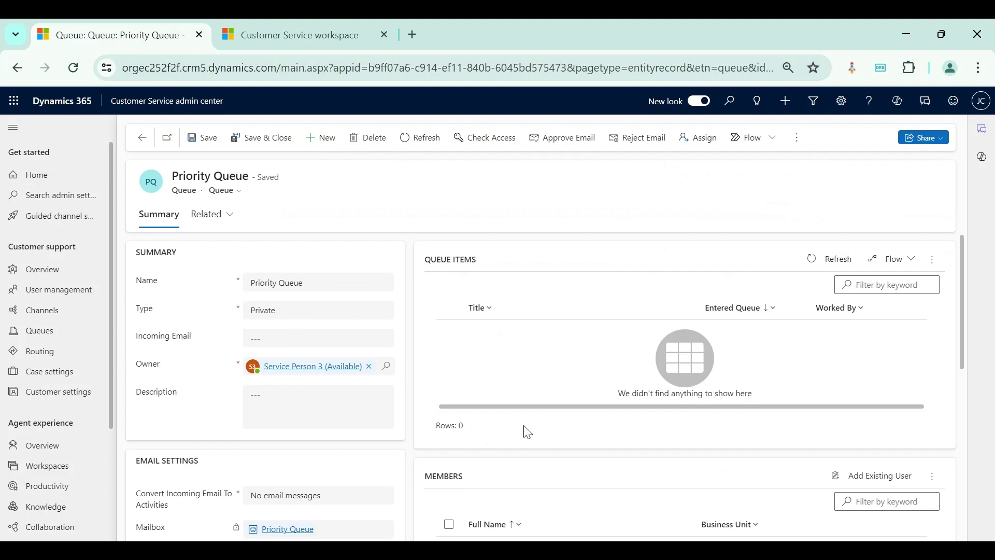
{"action": "scroll", "coordinate": [526, 430], "scroll_direction": "down", "scroll_amount": 2}
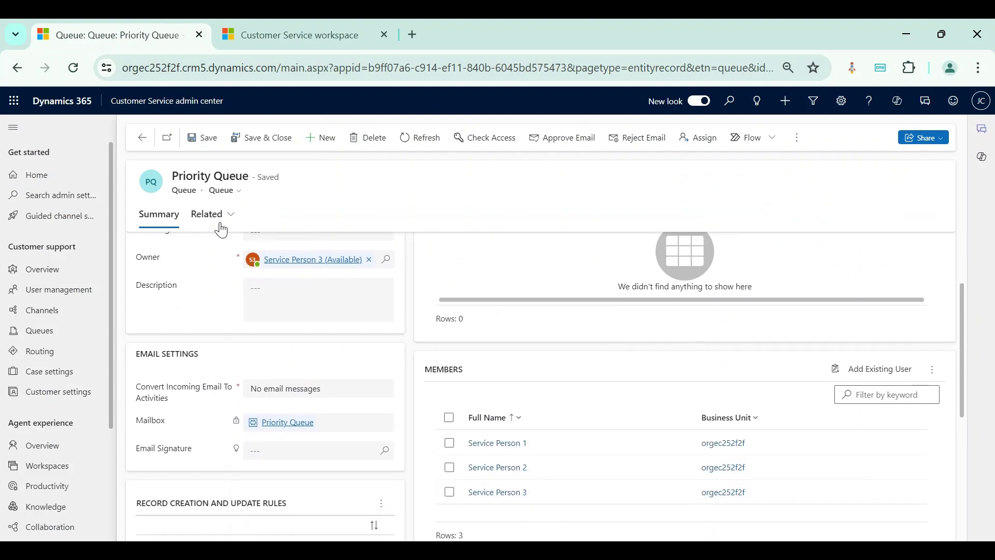
{"action": "scroll", "coordinate": [269, 362], "scroll_direction": "up", "scroll_amount": 2}
{"action": "scroll", "coordinate": [446, 368], "scroll_direction": "down", "scroll_amount": 2}
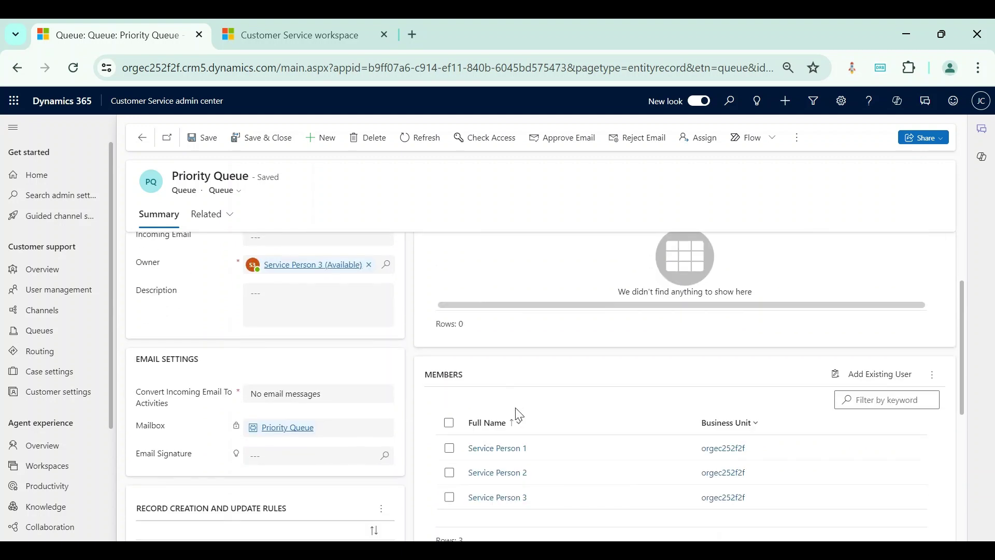
Step: Reload the Customer Service workspace and reopen the queue items in the All Items view, with the Teams chats pane closed
{"action": "left_click", "coordinate": [247, 23]}
{"action": "left_click", "coordinate": [73, 68]}
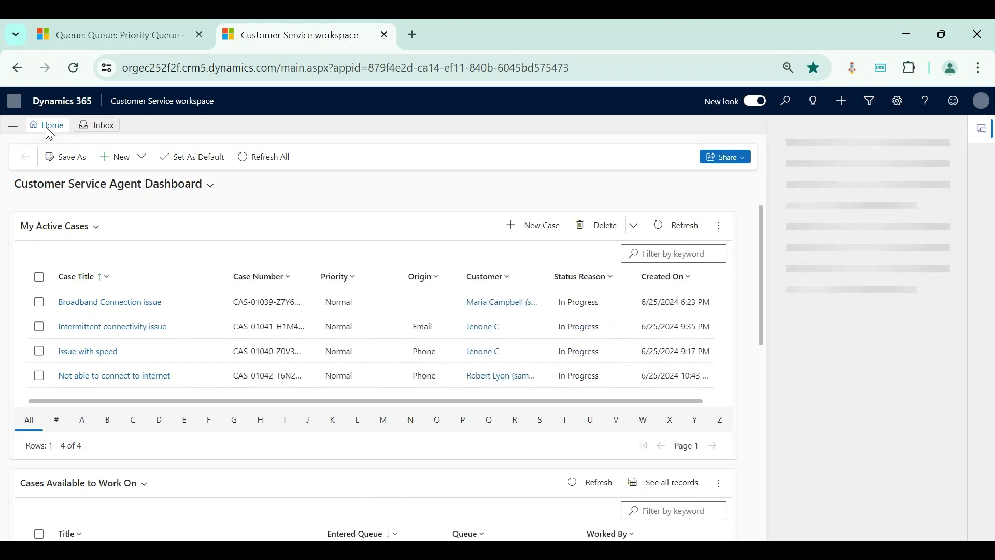
{"action": "left_click", "coordinate": [13, 124]}
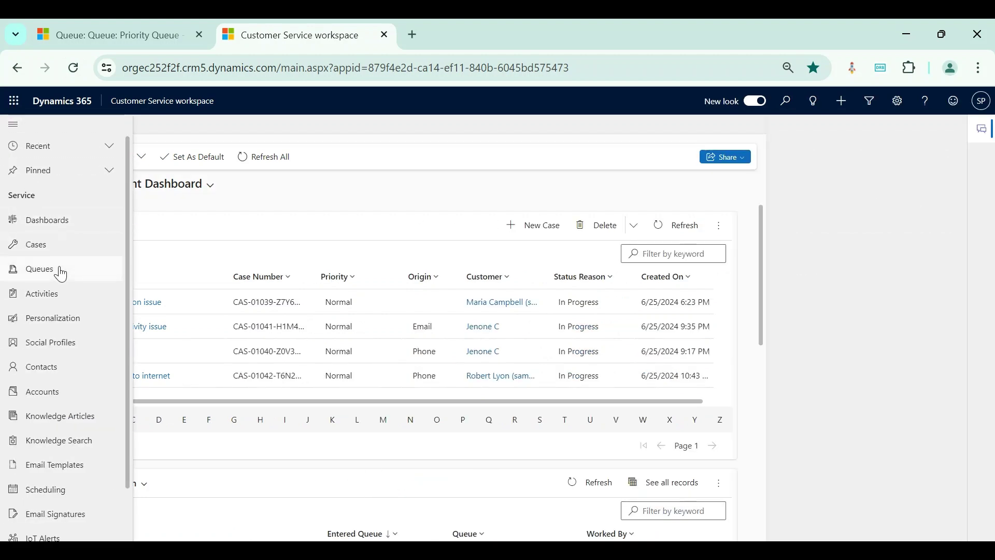
{"action": "left_click", "coordinate": [61, 273]}
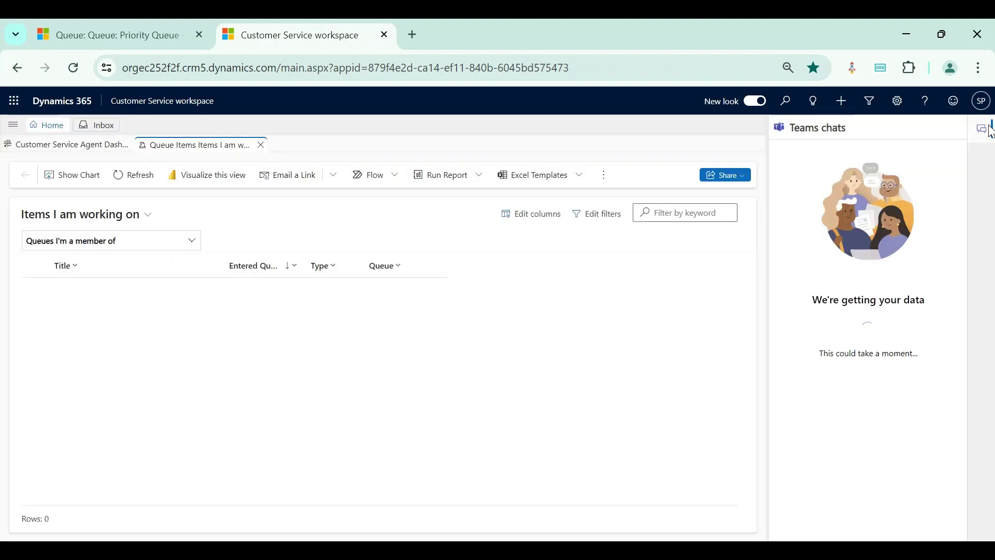
{"action": "left_click", "coordinate": [984, 129]}
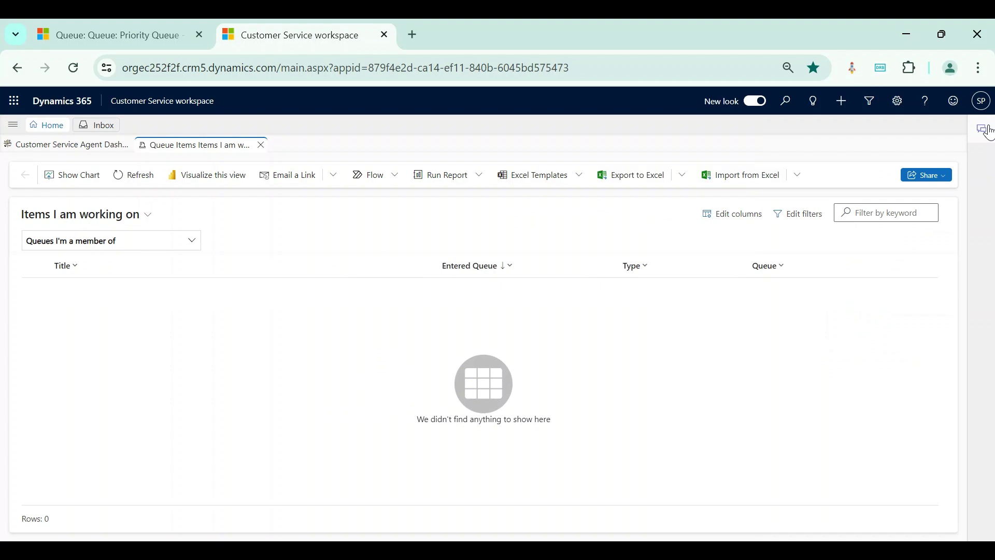
{"action": "left_click", "coordinate": [146, 216]}
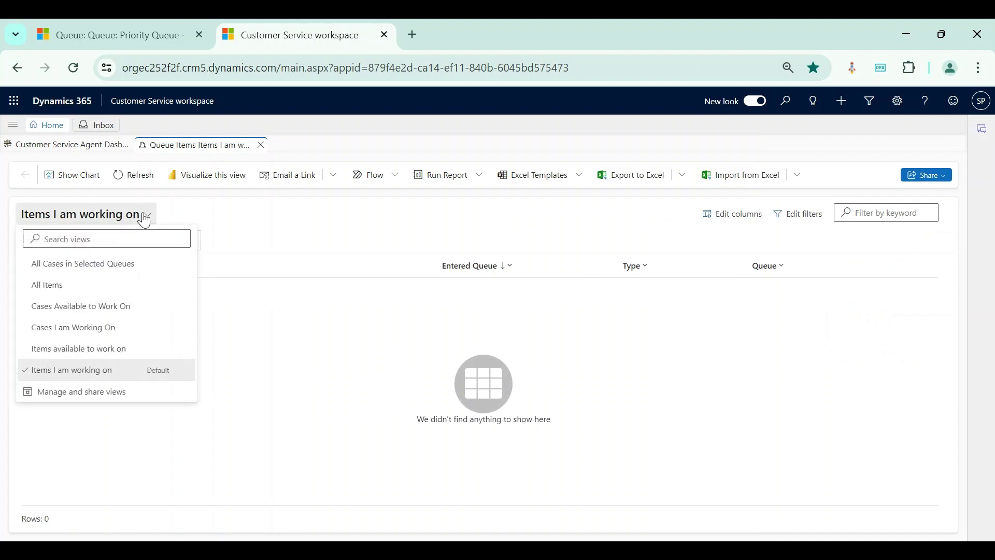
{"action": "left_click", "coordinate": [91, 286]}
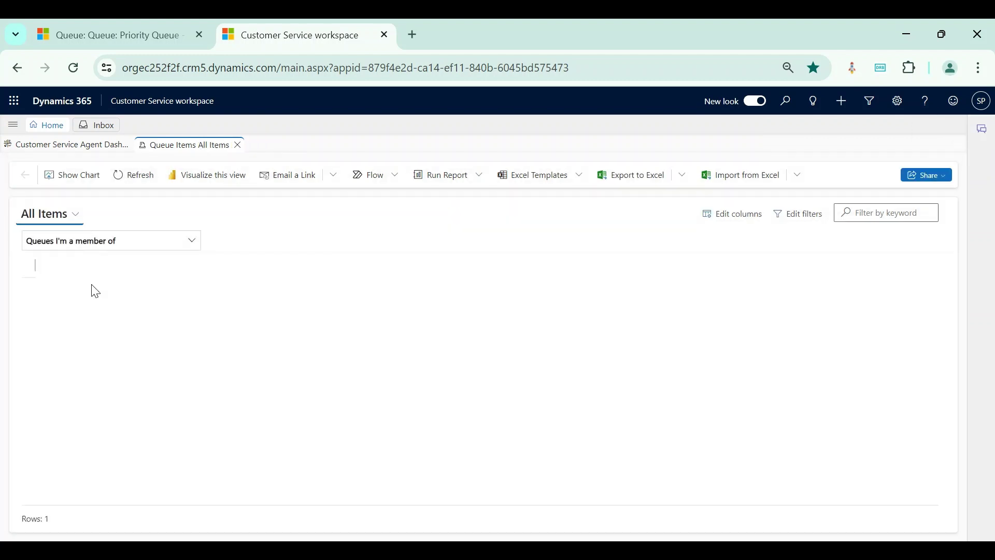
Step: Check the queue filter options and the signed-in account, and set the queue filter to All Queues
{"action": "left_click", "coordinate": [190, 240]}
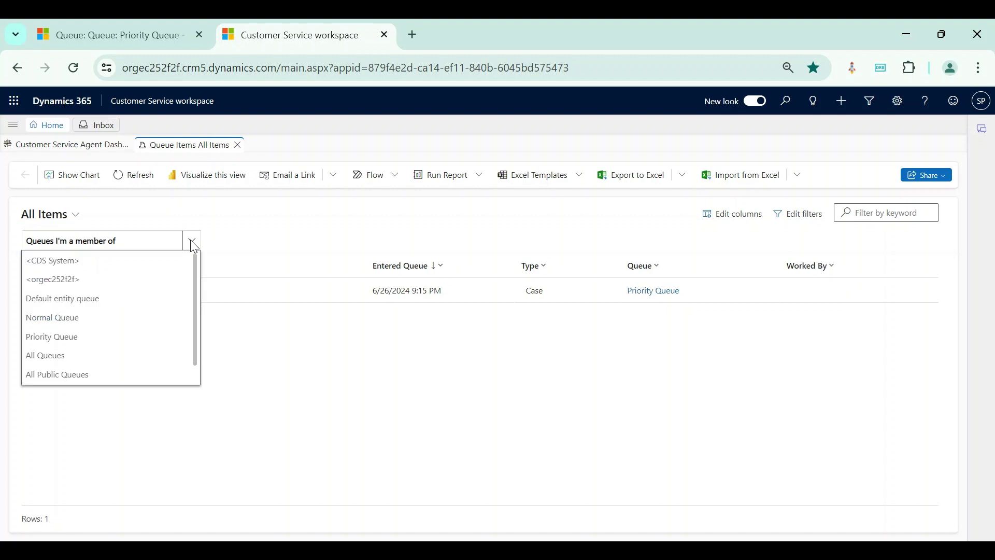
{"action": "left_click", "coordinate": [247, 236]}
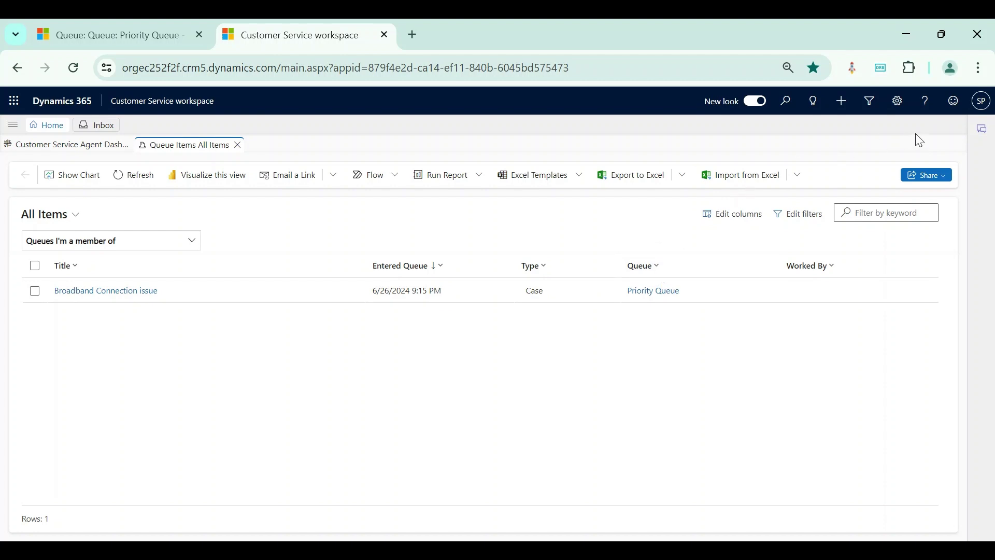
{"action": "left_click", "coordinate": [984, 104]}
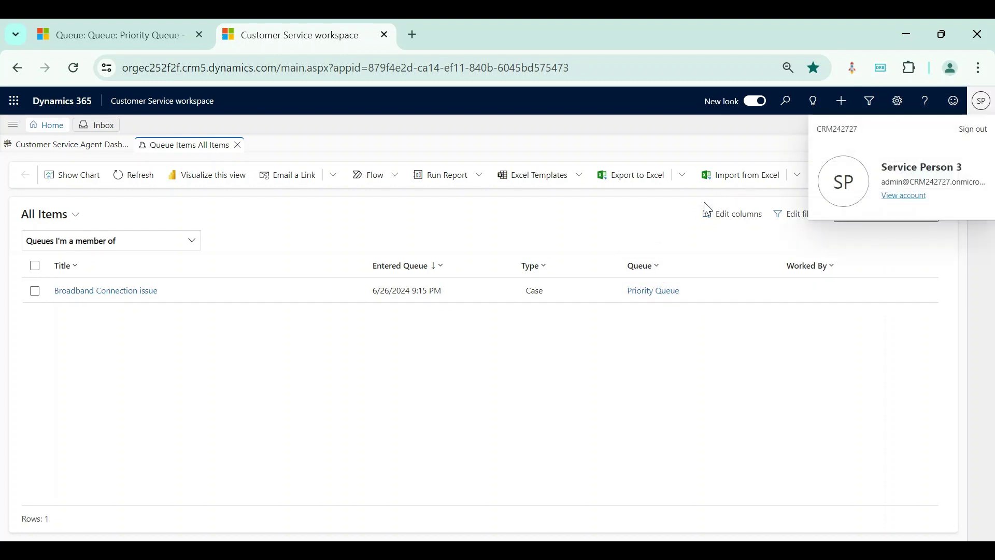
{"action": "left_click", "coordinate": [668, 245]}
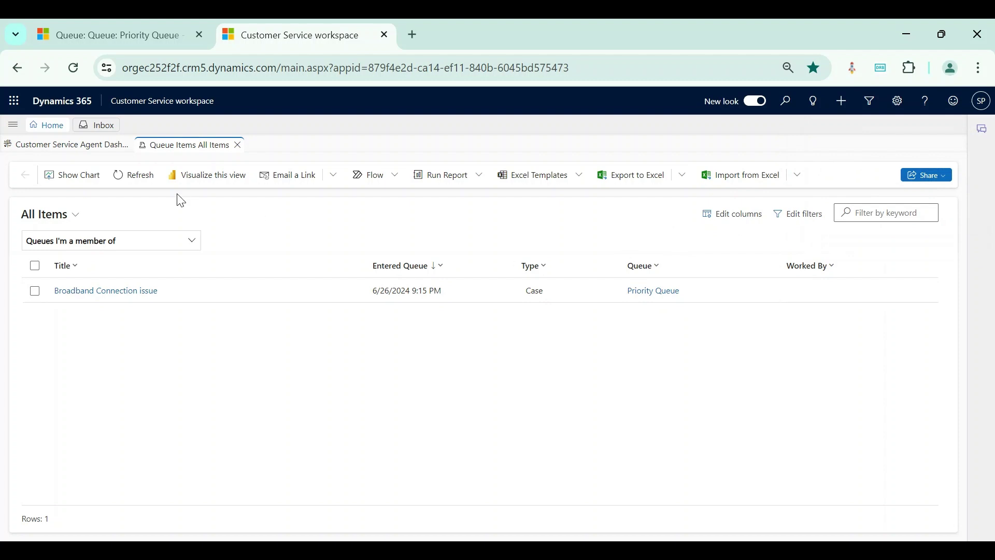
{"action": "left_click", "coordinate": [192, 240]}
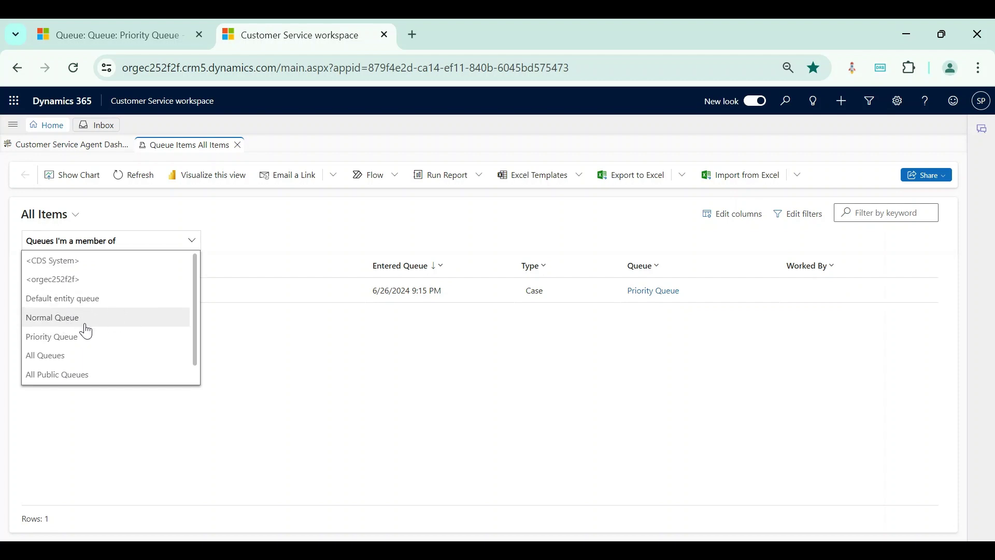
{"action": "left_click", "coordinate": [75, 364]}
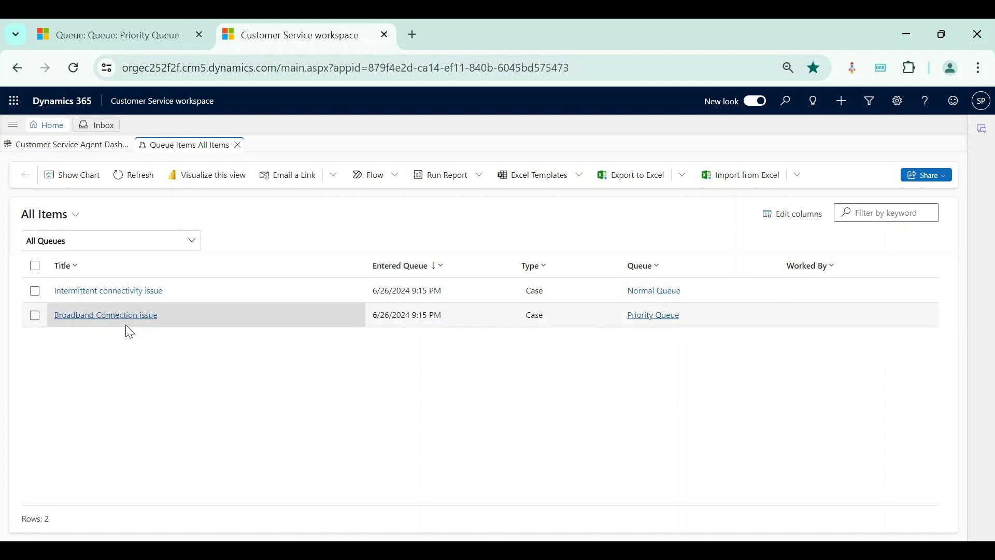
Step: Pick the Intermittent connectivity issue case from the Normal Queue, leaving the option to remove it from the queue at No
{"action": "left_click", "coordinate": [35, 293]}
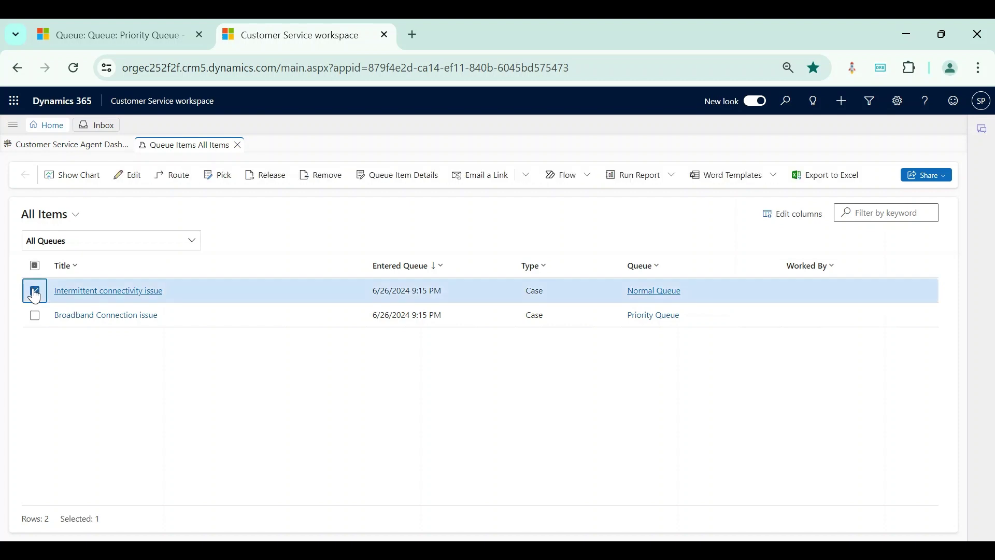
{"action": "left_click", "coordinate": [219, 176]}
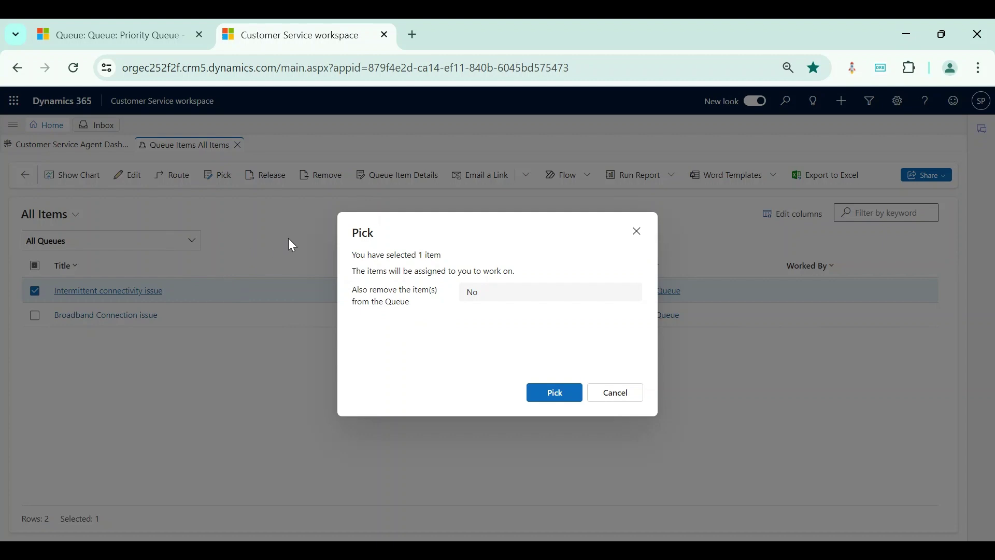
{"action": "left_click", "coordinate": [484, 305]}
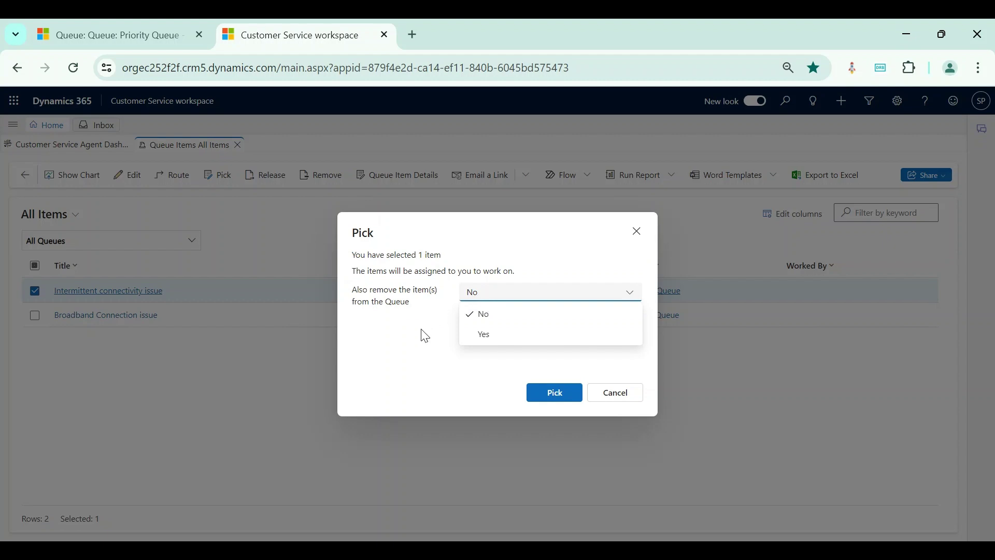
{"action": "left_click", "coordinate": [406, 347]}
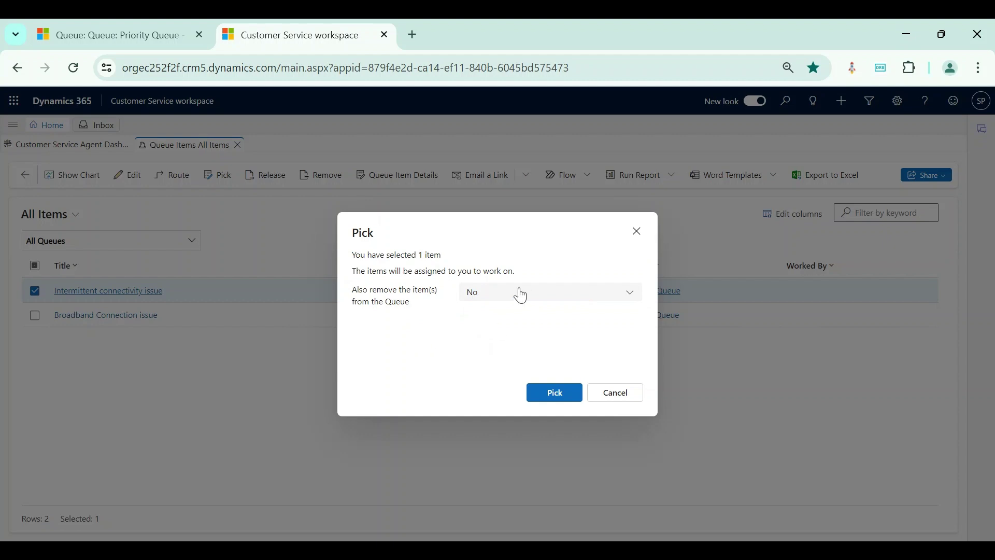
{"action": "left_click", "coordinate": [564, 398]}
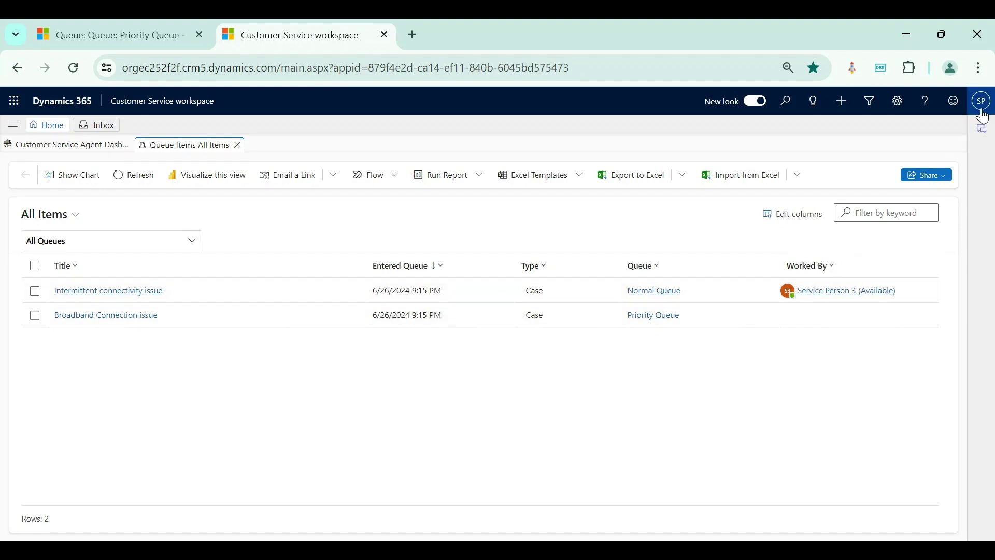
Step: Select the picked Intermittent connectivity issue item and open its case record
{"action": "left_click", "coordinate": [35, 291]}
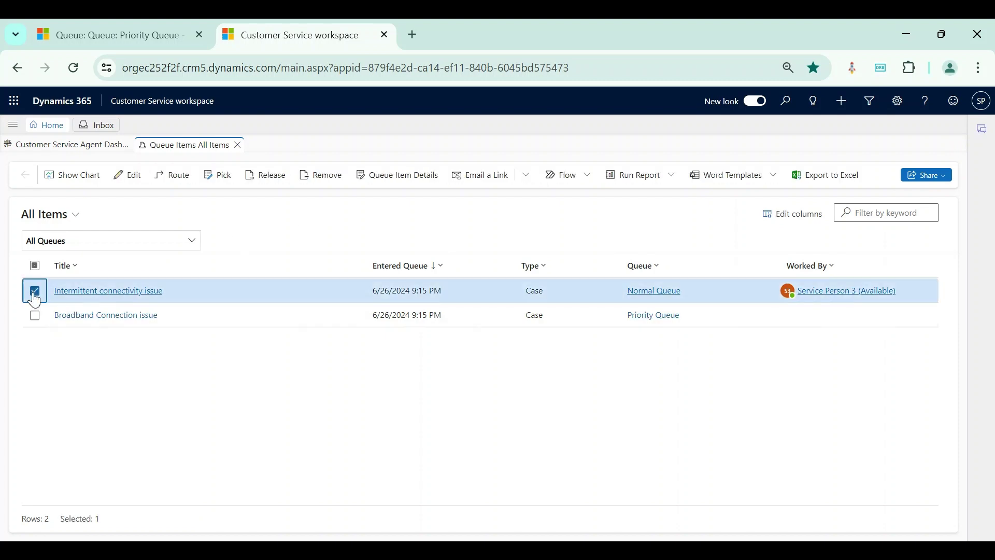
{"action": "left_click", "coordinate": [90, 292]}
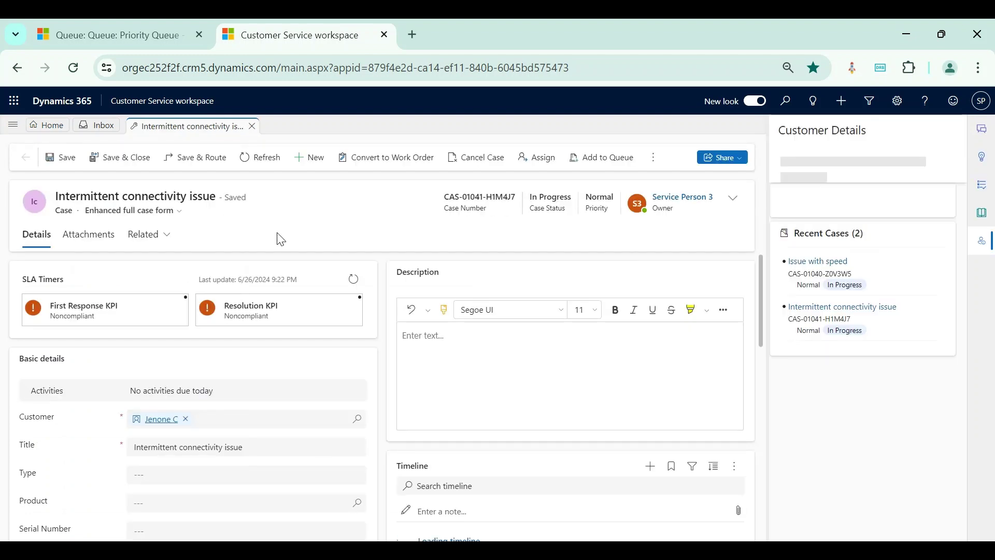
Step: Review the Intermittent connectivity issue case's details and timeline, and return to the queue items list
{"action": "scroll", "coordinate": [308, 354], "scroll_direction": "down", "scroll_amount": 2}
{"action": "scroll", "coordinate": [308, 354], "scroll_direction": "down", "scroll_amount": 1}
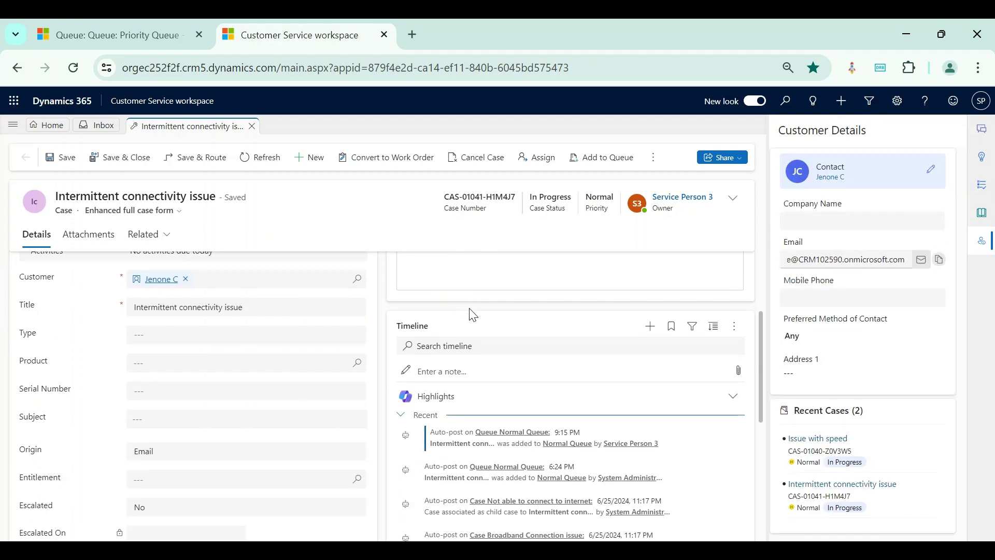
{"action": "scroll", "coordinate": [466, 314], "scroll_direction": "up", "scroll_amount": 3}
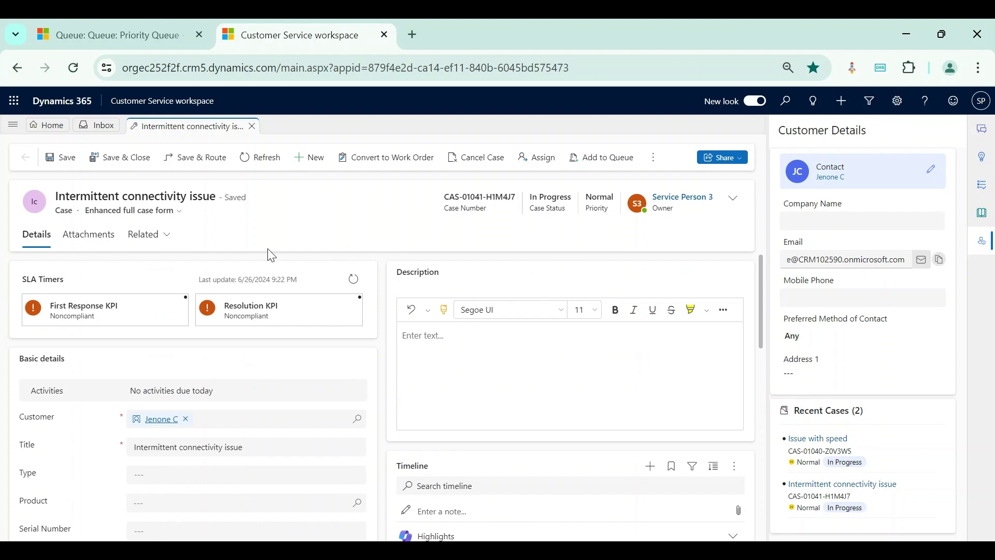
{"action": "left_click", "coordinate": [49, 125]}
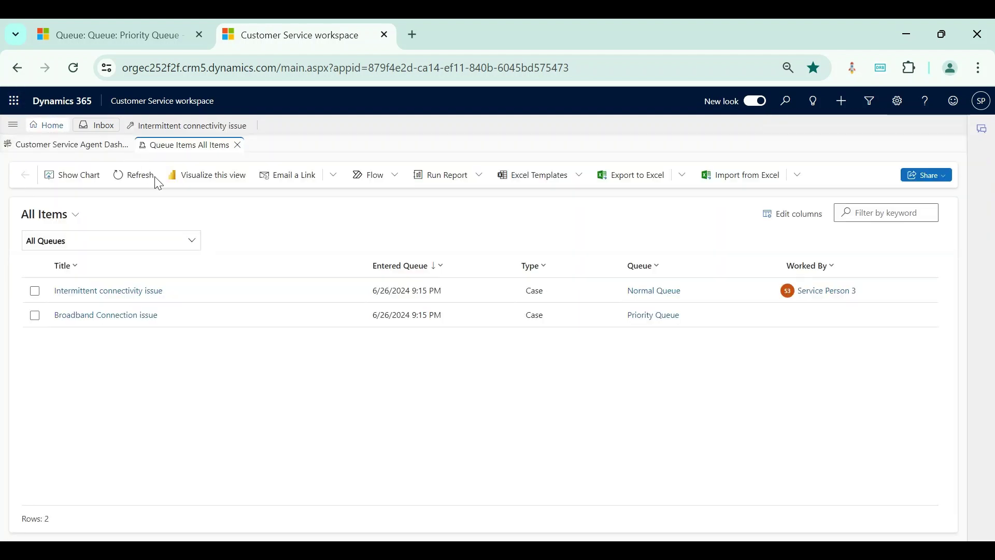
Step: Check the actions available for the picked Intermittent connectivity issue item, and switch the queue items to the Items I am working on view
{"action": "left_click", "coordinate": [35, 291]}
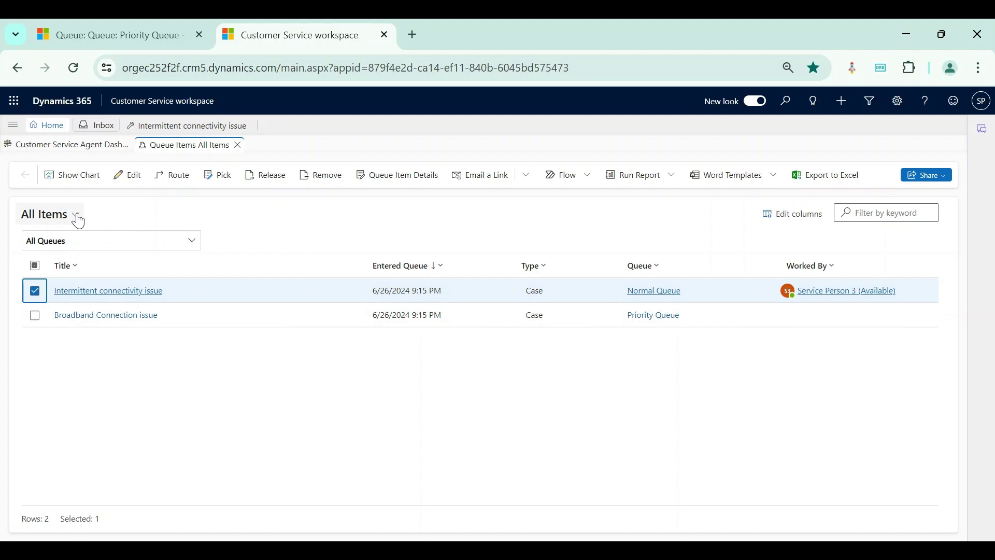
{"action": "left_click", "coordinate": [35, 291]}
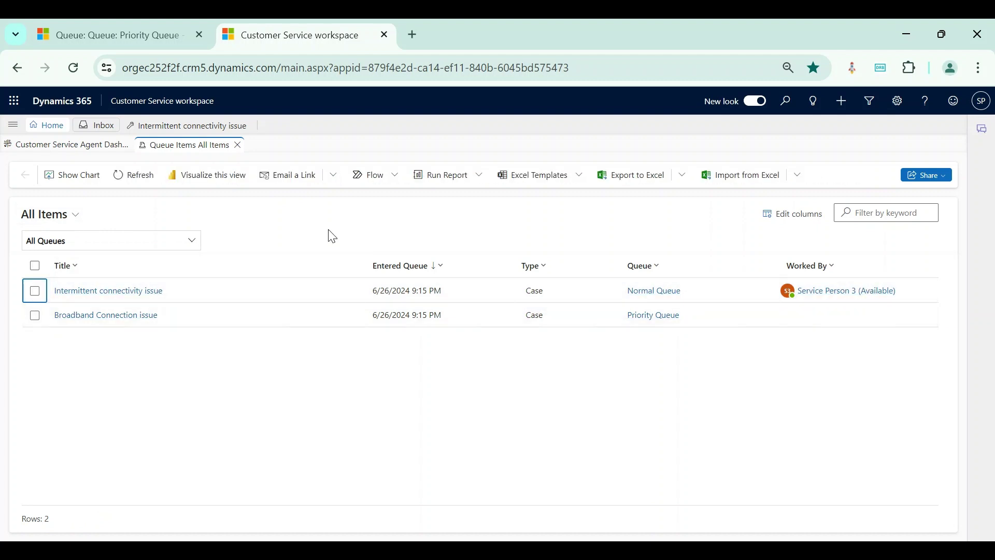
{"action": "left_click", "coordinate": [66, 213]}
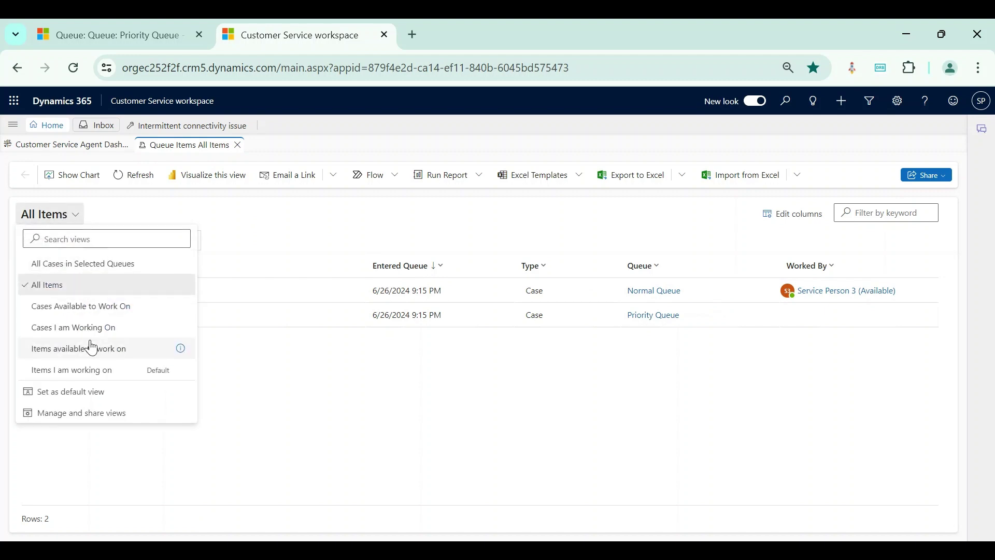
{"action": "left_click", "coordinate": [89, 372]}
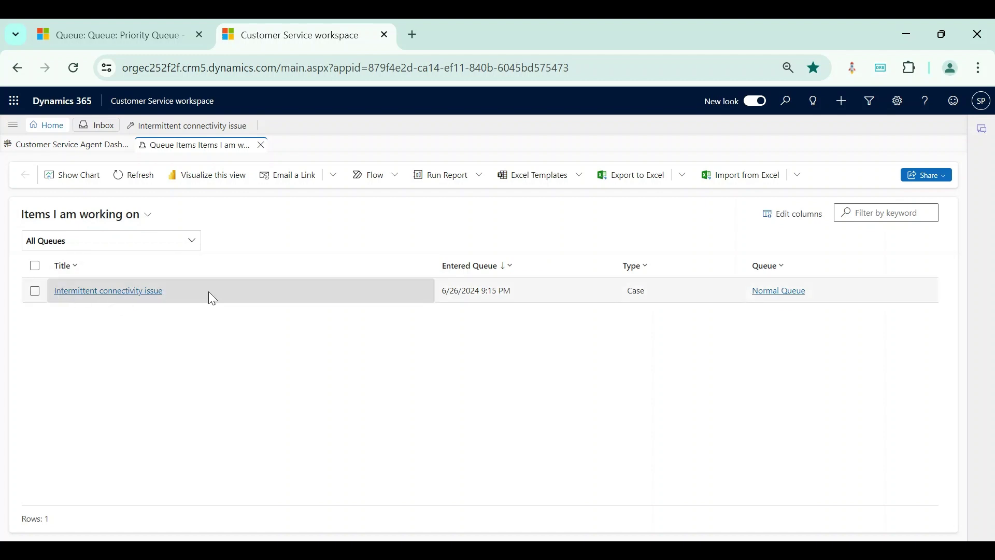
Step: Release the Intermittent connectivity issue item so that other members of the Normal Queue can pick it
{"action": "left_click", "coordinate": [35, 292]}
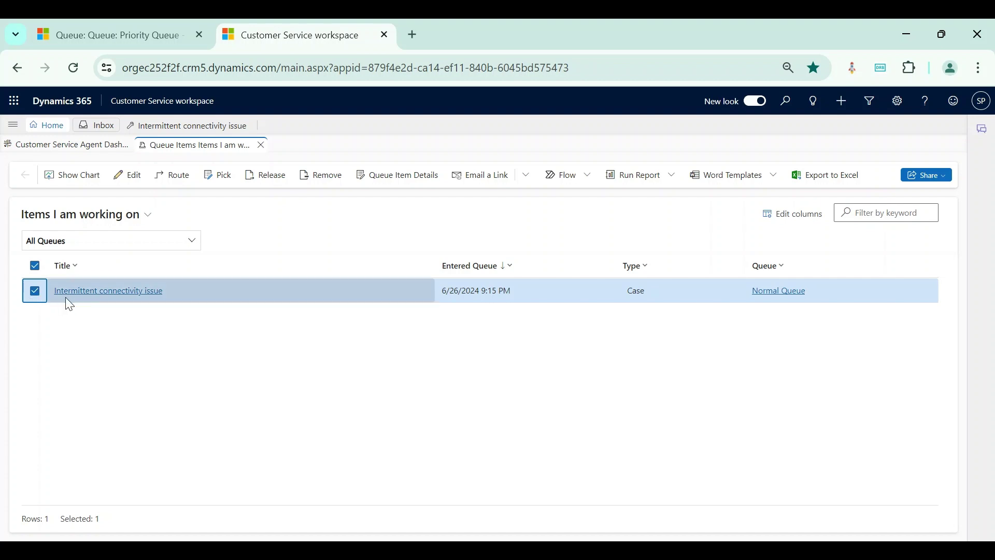
{"action": "left_click", "coordinate": [268, 177]}
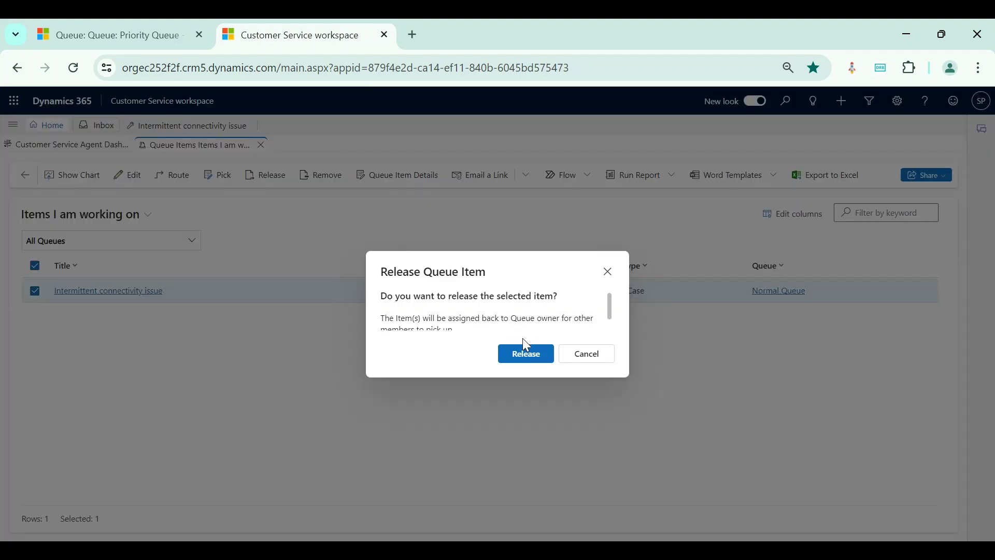
{"action": "left_click", "coordinate": [527, 354]}
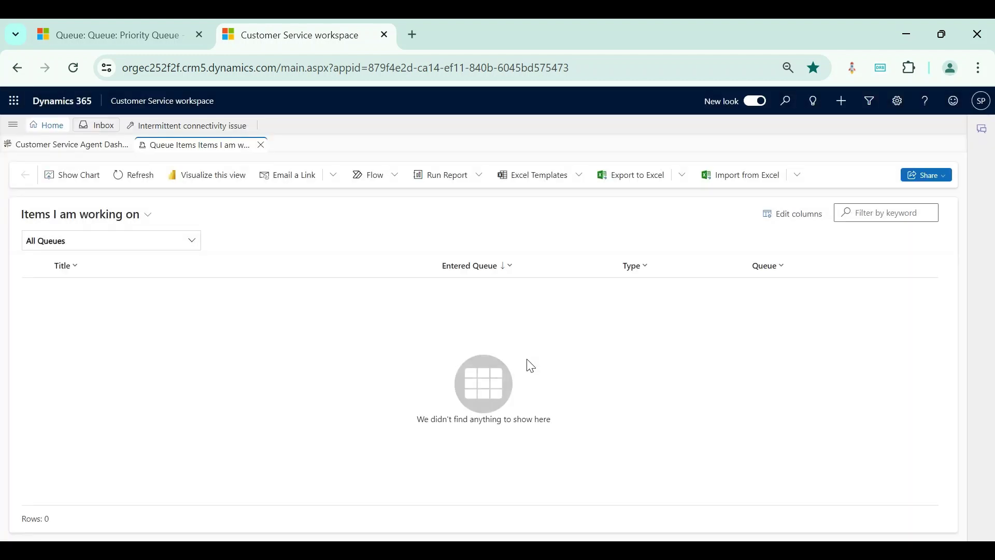
Step: Switch the queue items to the All Items view and check the Worked By value of the released Intermittent connectivity issue
{"action": "left_click", "coordinate": [147, 213]}
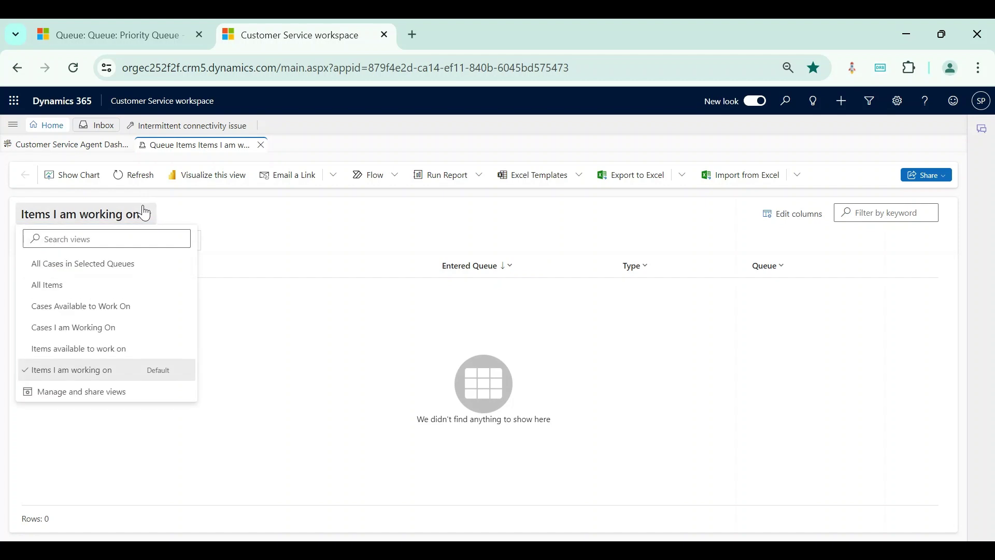
{"action": "left_click", "coordinate": [105, 296]}
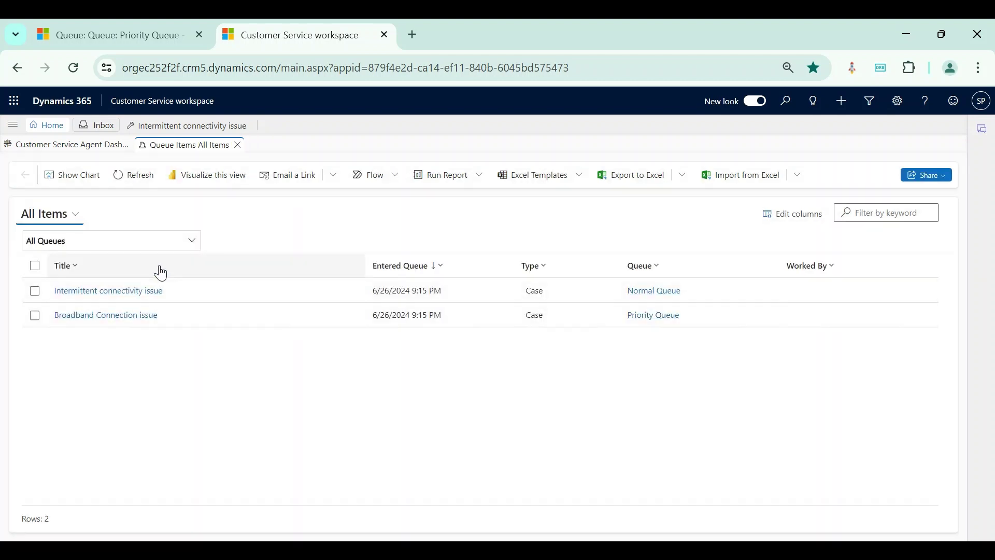
{"action": "left_click", "coordinate": [34, 291]}
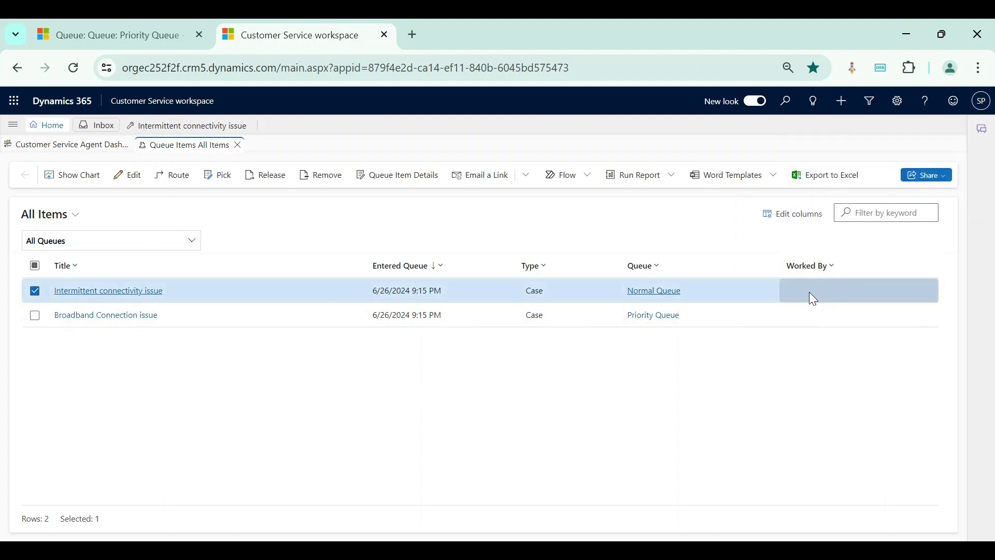
{"action": "left_click", "coordinate": [35, 291]}
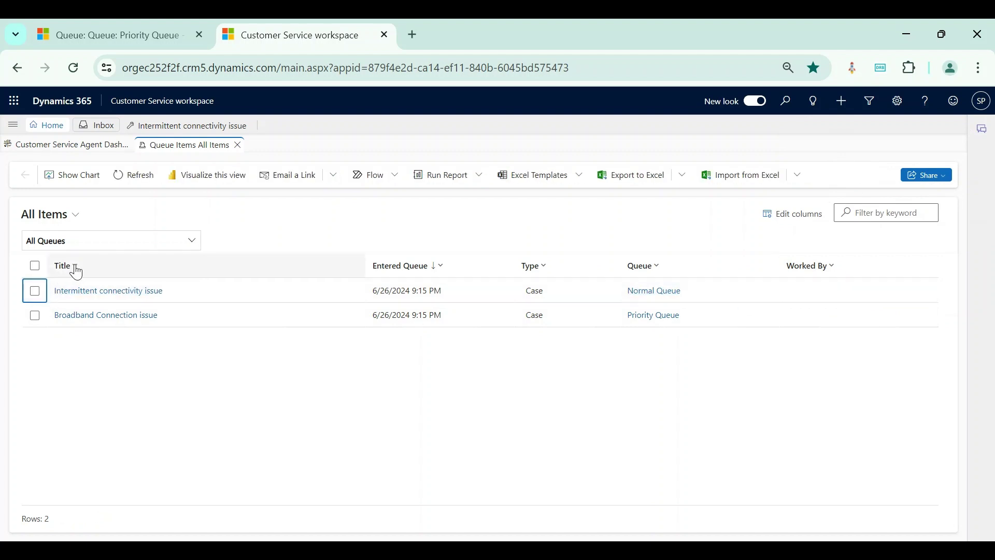
{"action": "left_click", "coordinate": [35, 294]}
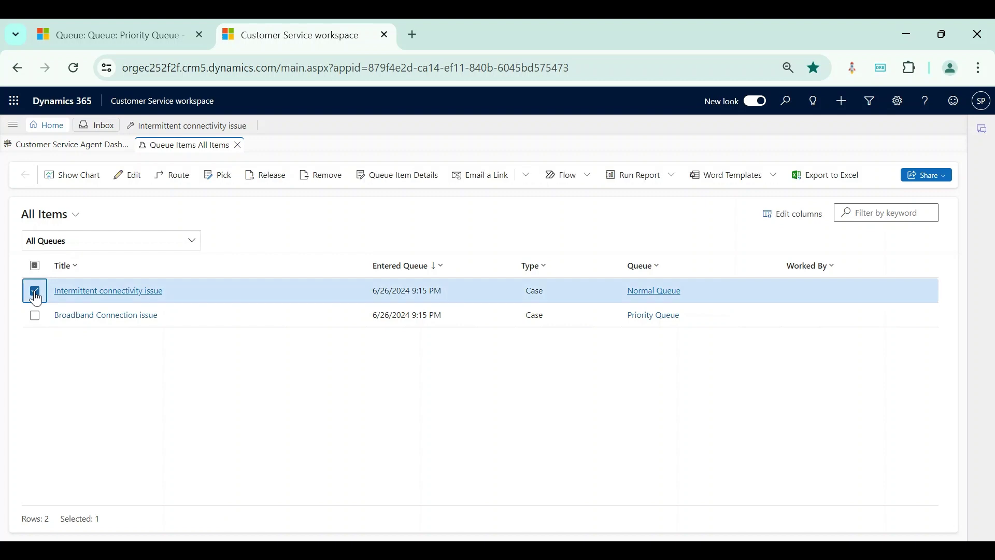
{"action": "left_click", "coordinate": [34, 291]}
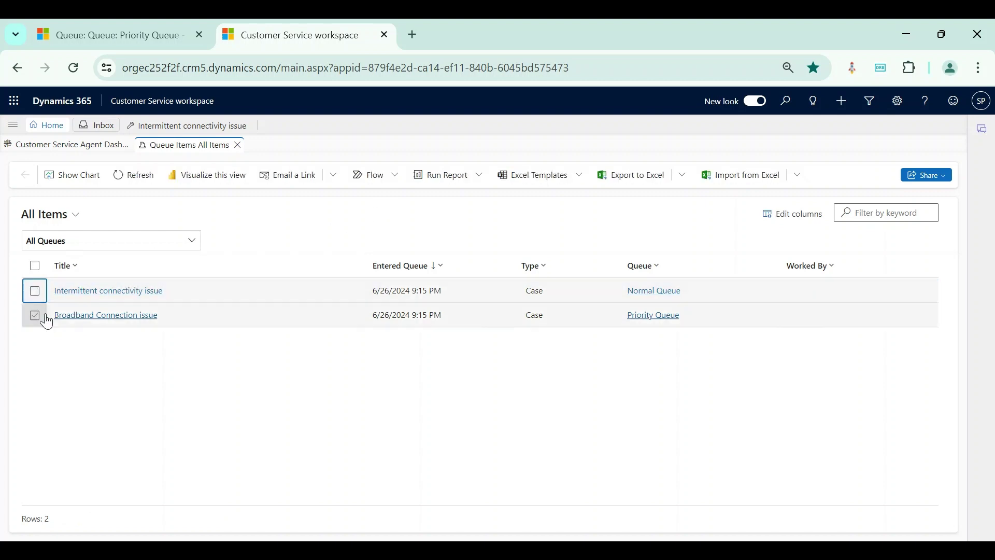
Step: Remove the Broadband Connection issue item from the Priority Queue
{"action": "left_click", "coordinate": [36, 316]}
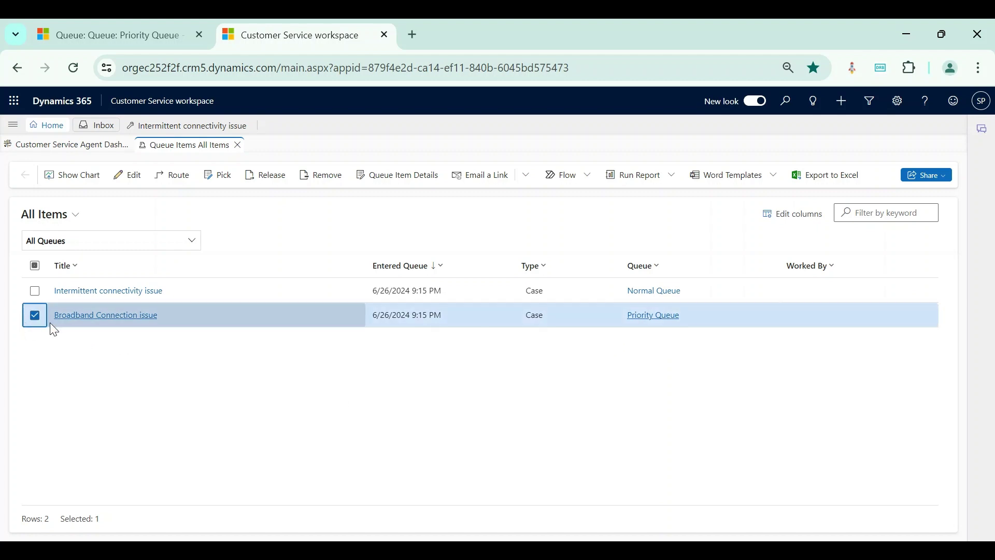
{"action": "left_click", "coordinate": [325, 185]}
{"action": "left_click", "coordinate": [523, 354]}
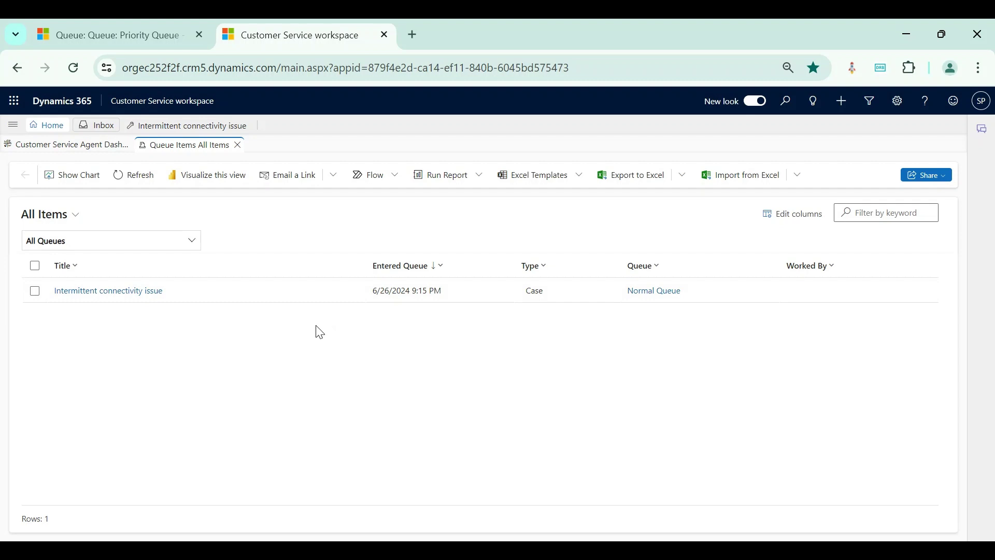
Step: Open the Broadband Connection issue case from the All Cases list and examine its queue item details
{"action": "left_click", "coordinate": [13, 125]}
{"action": "left_click", "coordinate": [44, 250]}
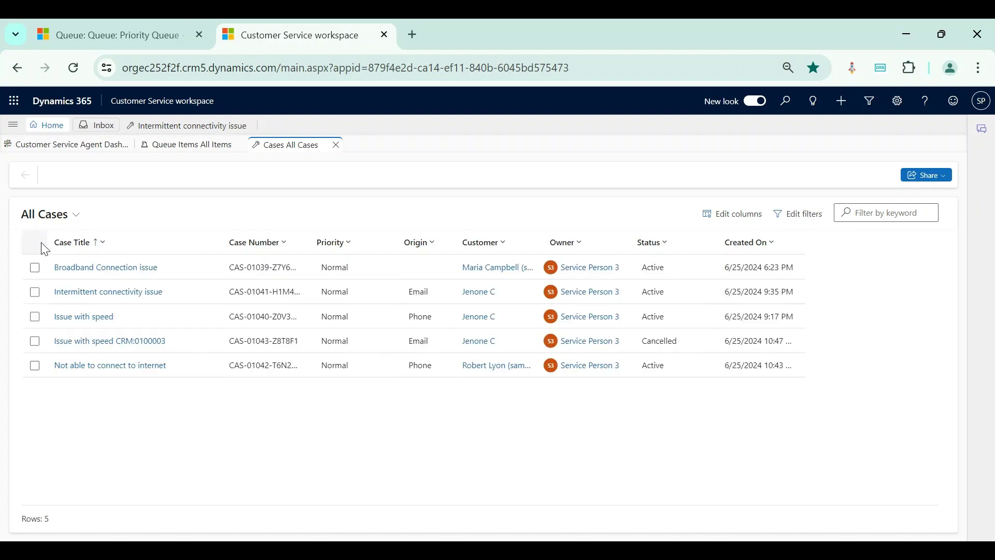
{"action": "left_click", "coordinate": [100, 266]}
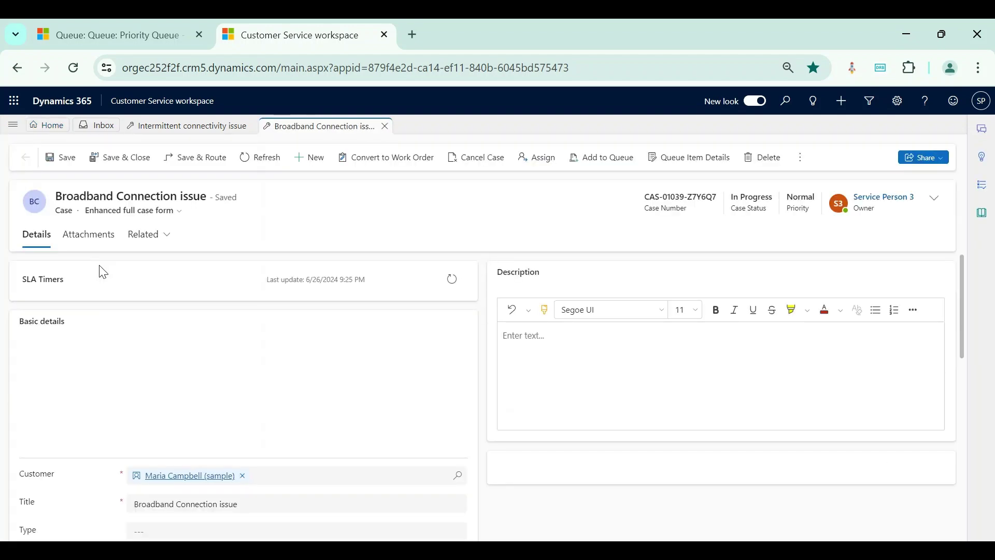
{"action": "scroll", "coordinate": [233, 329], "scroll_direction": "down", "scroll_amount": 10}
{"action": "scroll", "coordinate": [181, 360], "scroll_direction": "down", "scroll_amount": 3}
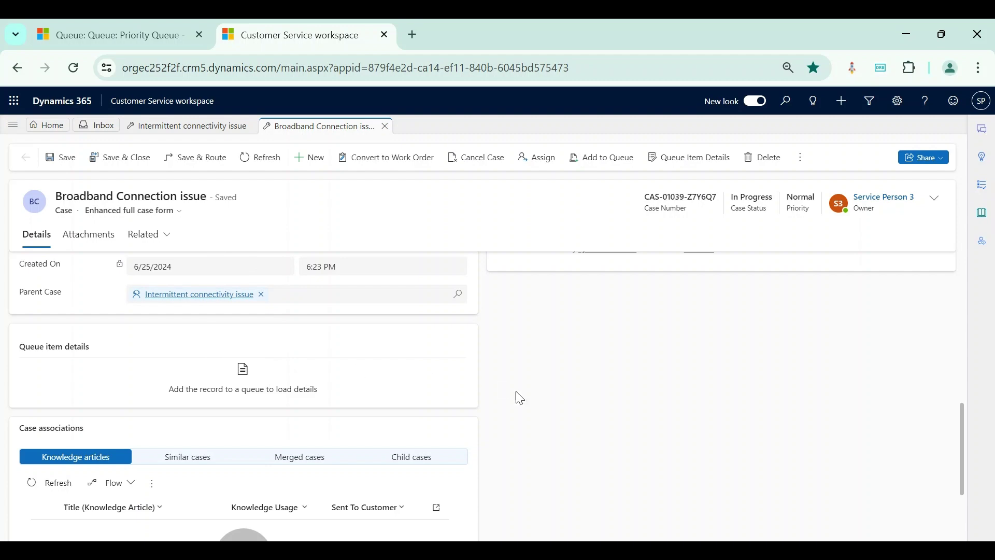
{"action": "scroll", "coordinate": [524, 384], "scroll_direction": "up", "scroll_amount": 5}
{"action": "scroll", "coordinate": [524, 384], "scroll_direction": "up", "scroll_amount": 3}
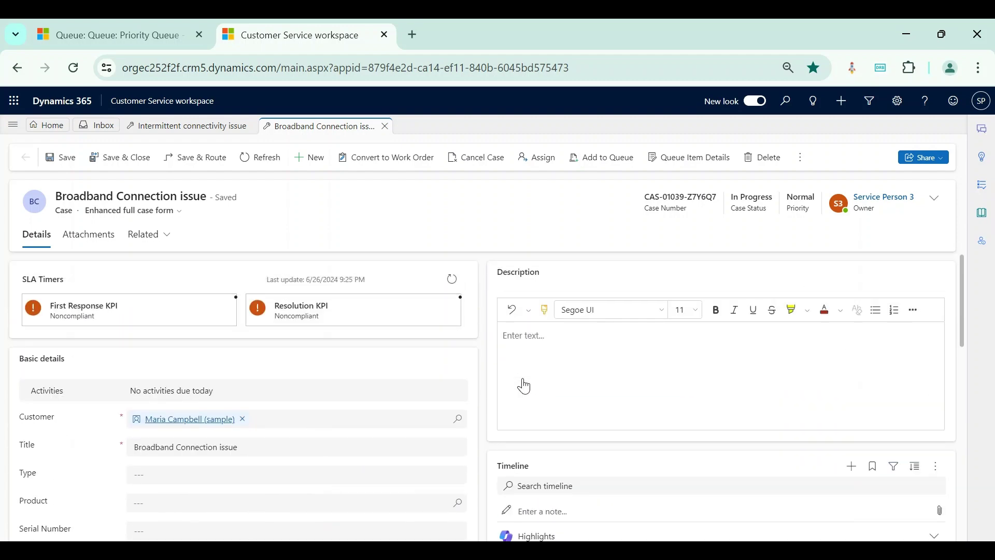